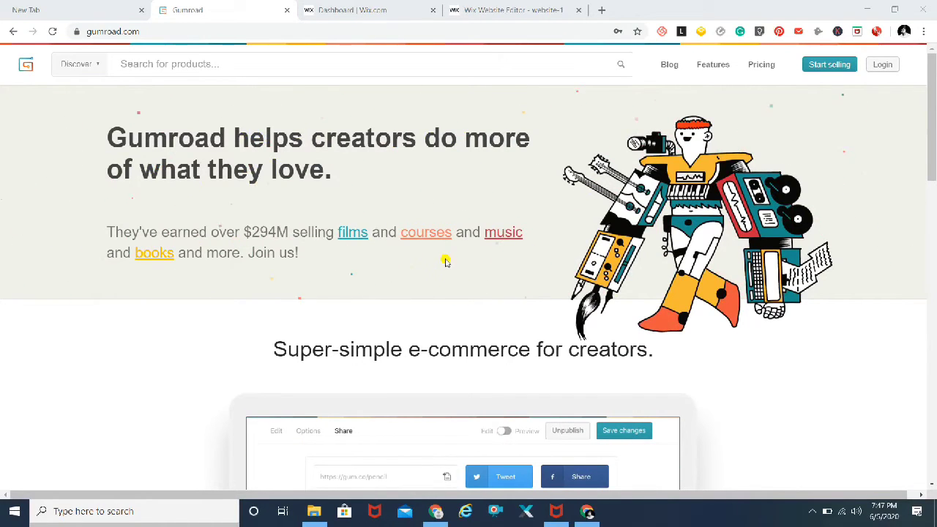
pyautogui.scroll(-3, 44, 365)
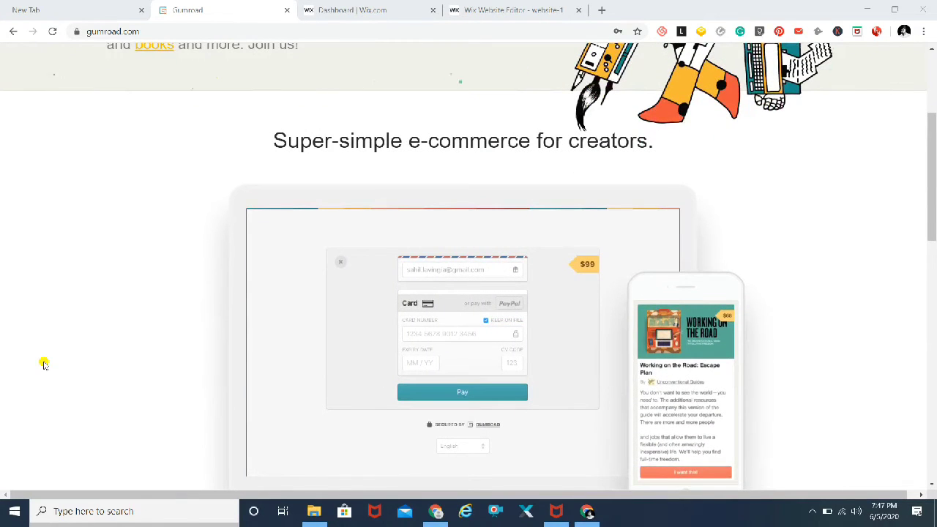
pyautogui.scroll(-2, 44, 364)
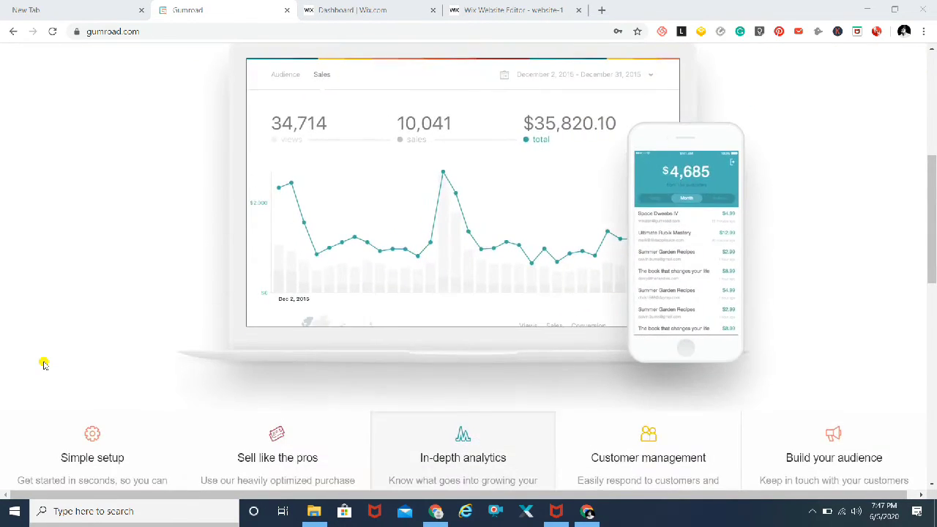
pyautogui.scroll(-2, 44, 365)
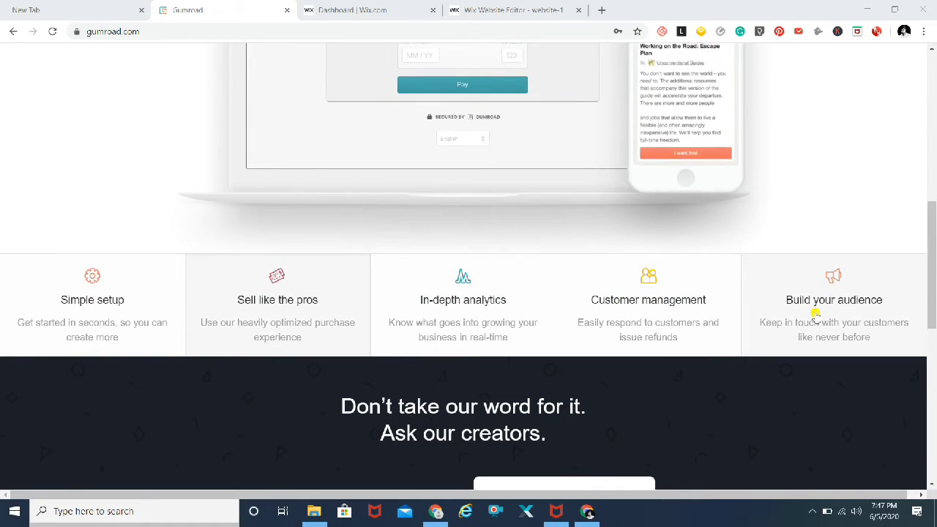
pyautogui.scroll(-3, 815, 313)
pyautogui.moveTo(815, 313); pyautogui.dragTo(809, 273)
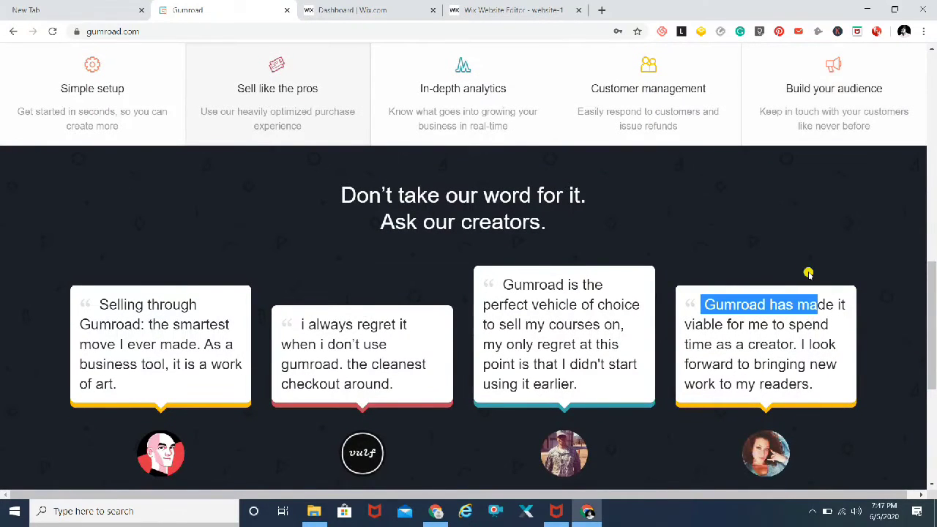
pyautogui.scroll(-2, 708, 244)
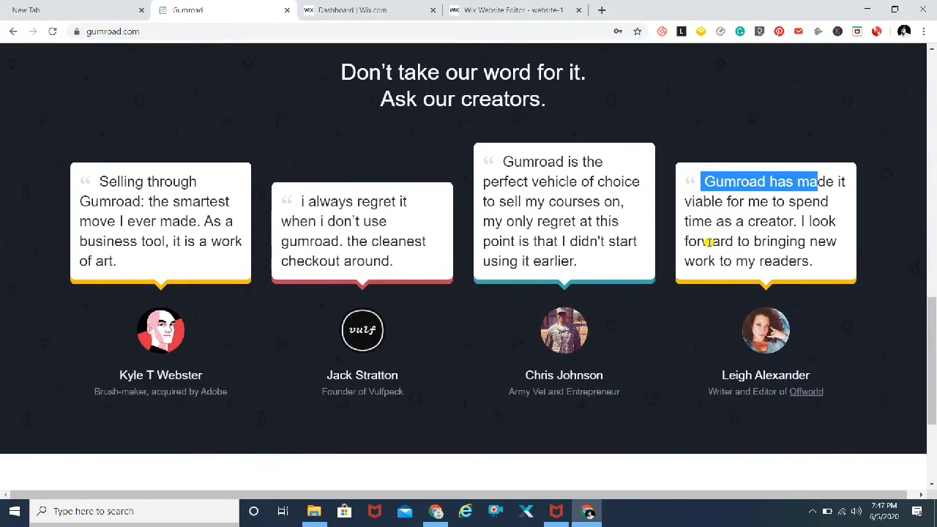
pyautogui.scroll(4, 708, 243)
pyautogui.scroll(7, 709, 244)
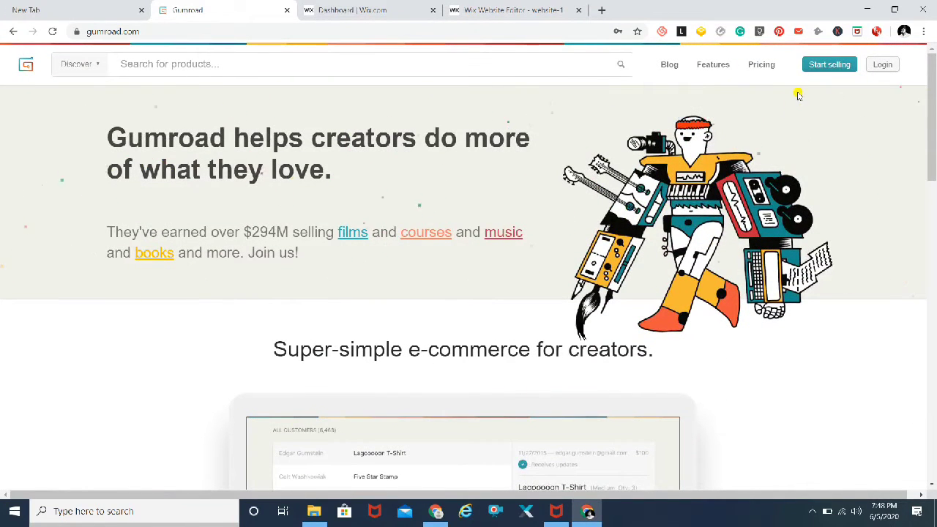
# Sign up for a new Gumroad seller account from the Start selling form
pyautogui.click(828, 66)
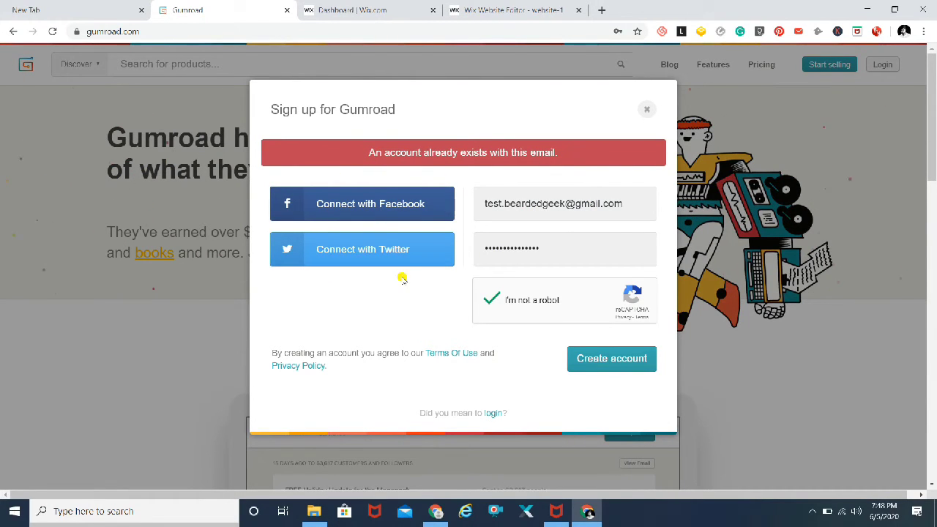
pyautogui.click(610, 362)
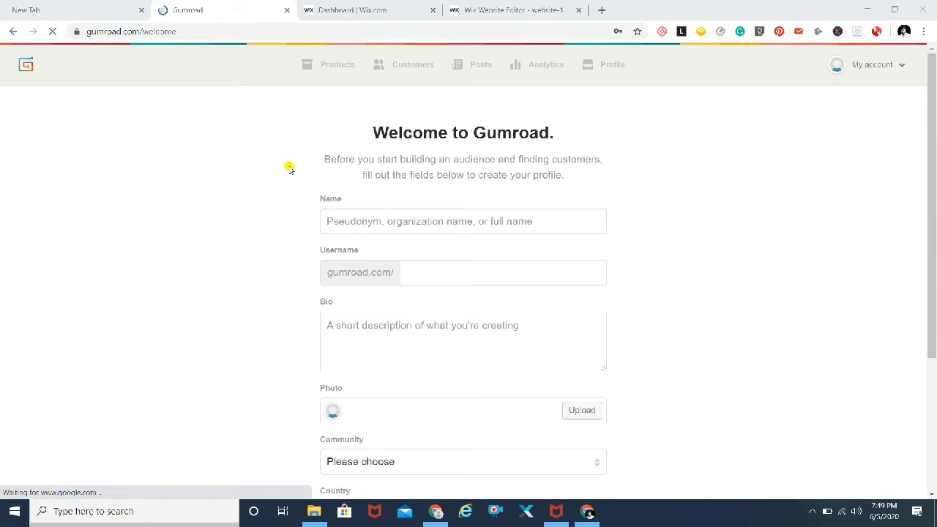
# Enter the profile name 'Mayur' and the available username 'testingbeardedgeek'
pyautogui.click(473, 224)
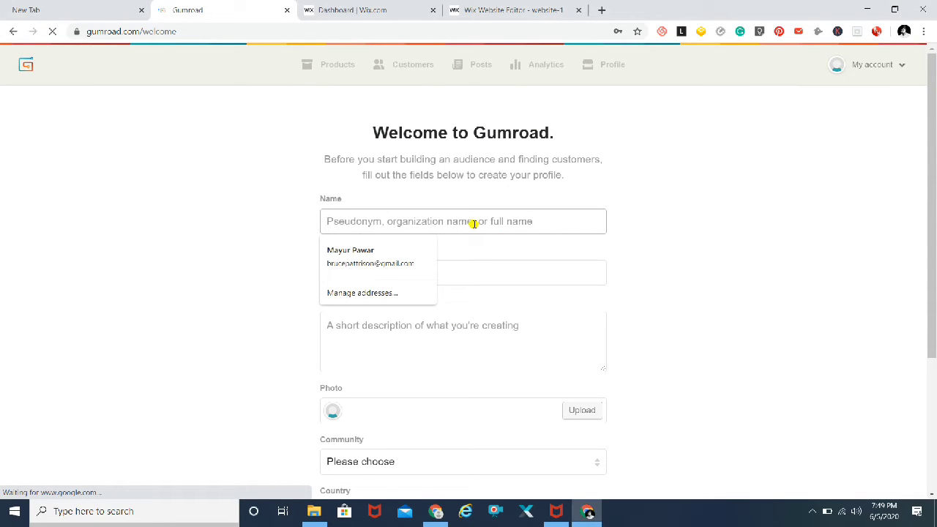
pyautogui.write('Mayur')
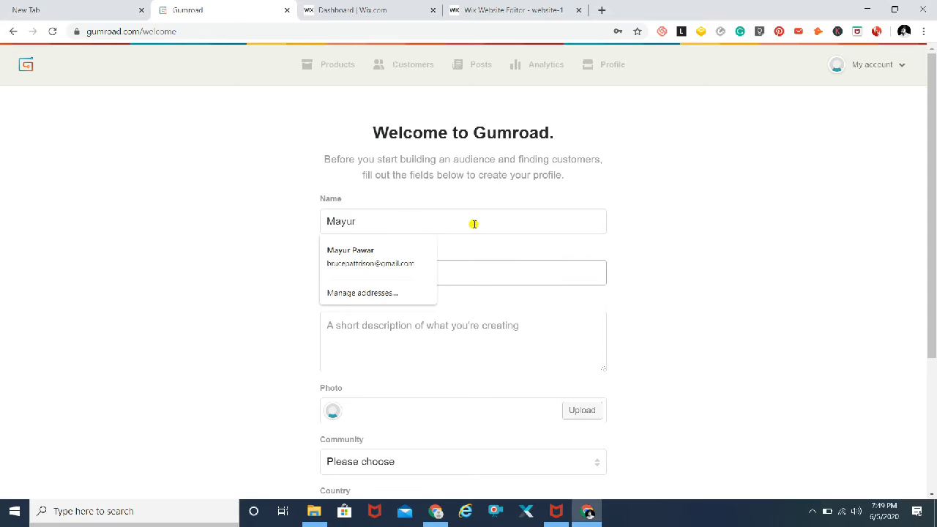
pyautogui.click(144, 300)
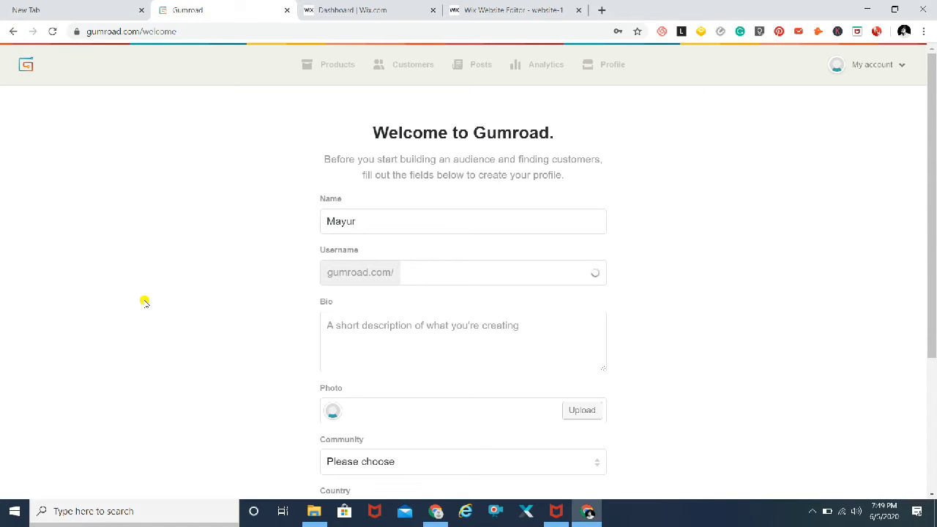
pyautogui.click(444, 276)
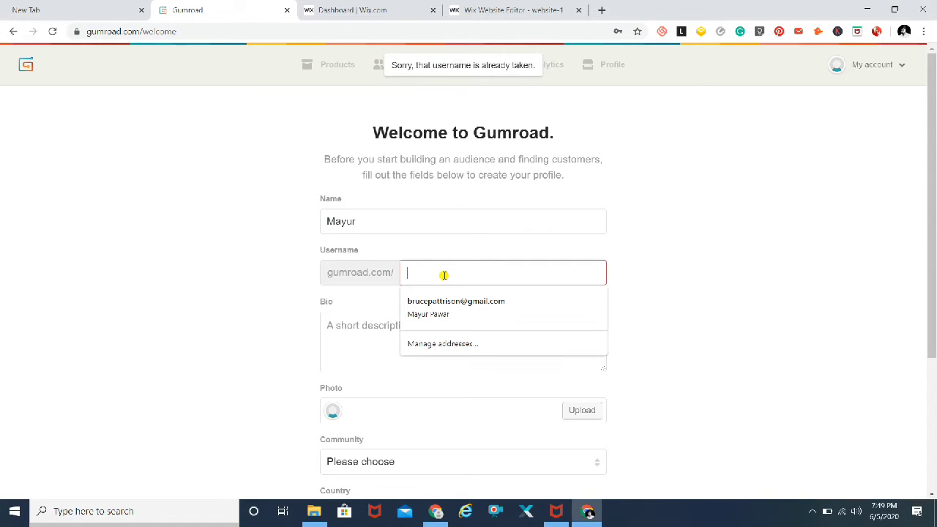
pyautogui.click(248, 288)
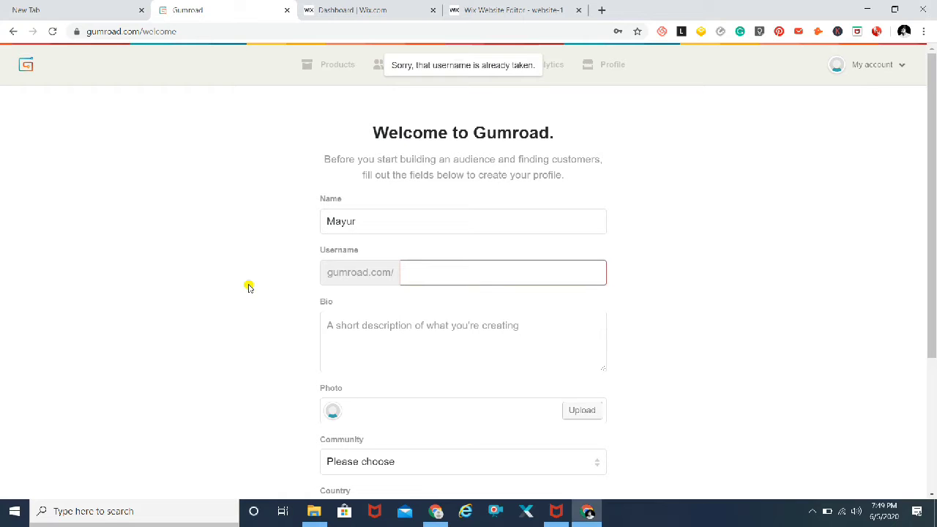
pyautogui.click(445, 273)
pyautogui.write('t')
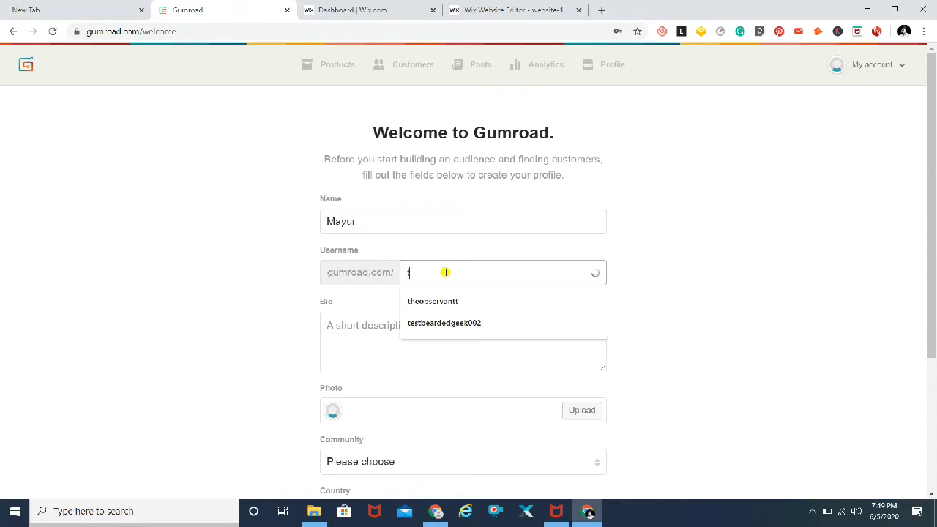
pyautogui.write('e')
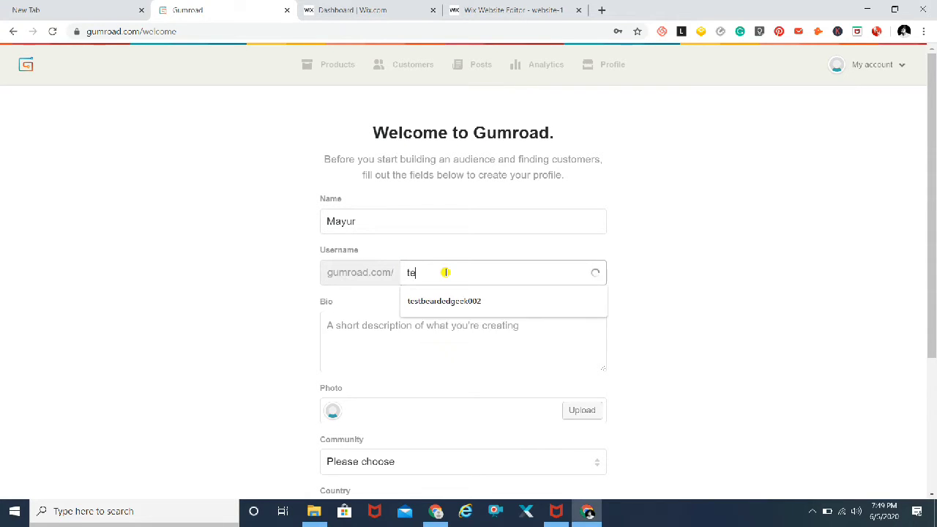
pyautogui.write('sting')
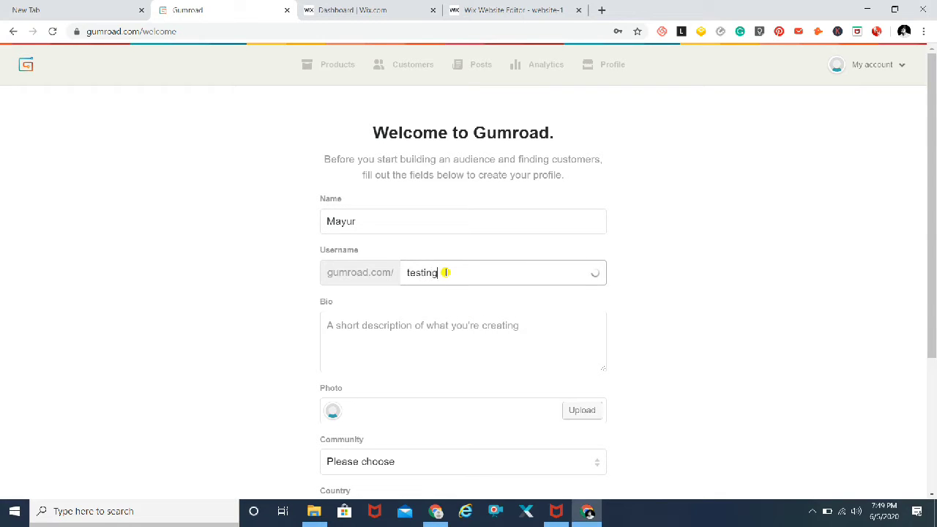
pyautogui.write('beardedgeek')
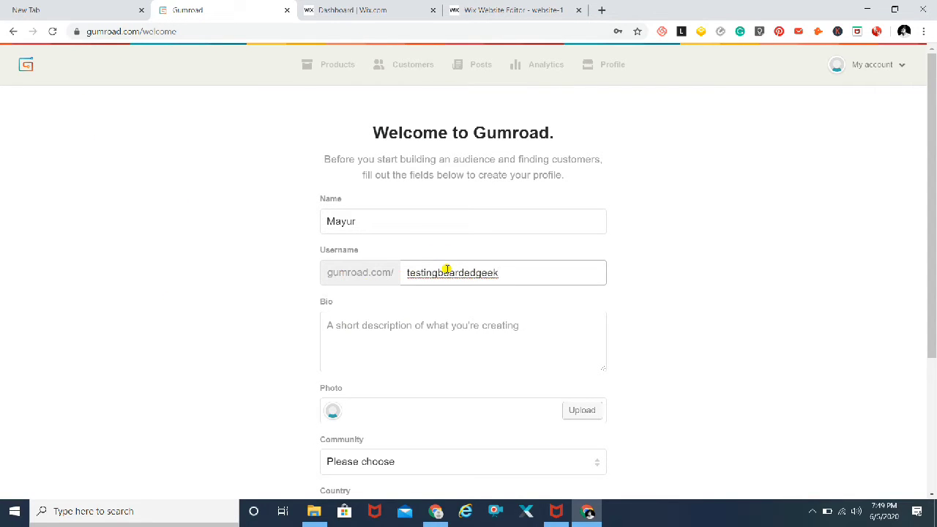
# Add a bio, pick the Photography community, enable creator updates, and submit the profile
pyautogui.scroll(-3, 688, 266)
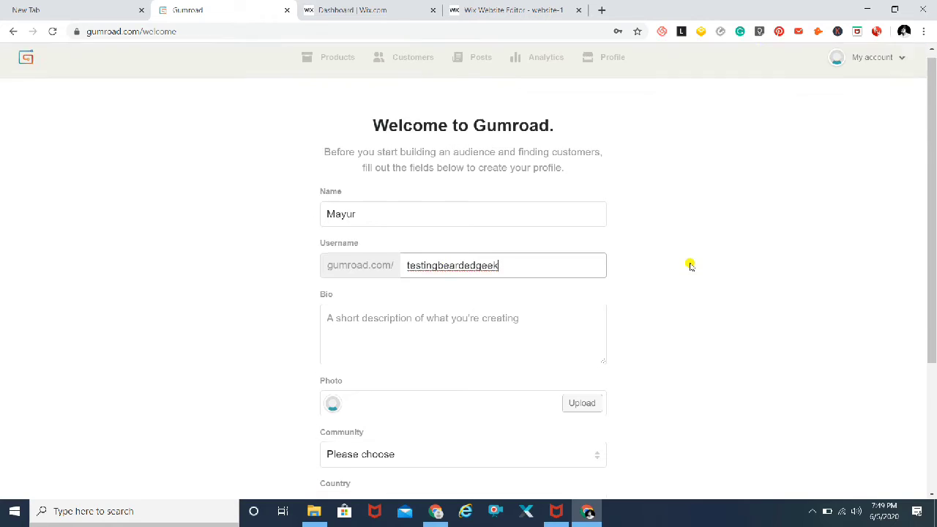
pyautogui.click(430, 169)
pyautogui.write('dhdbhdghd')
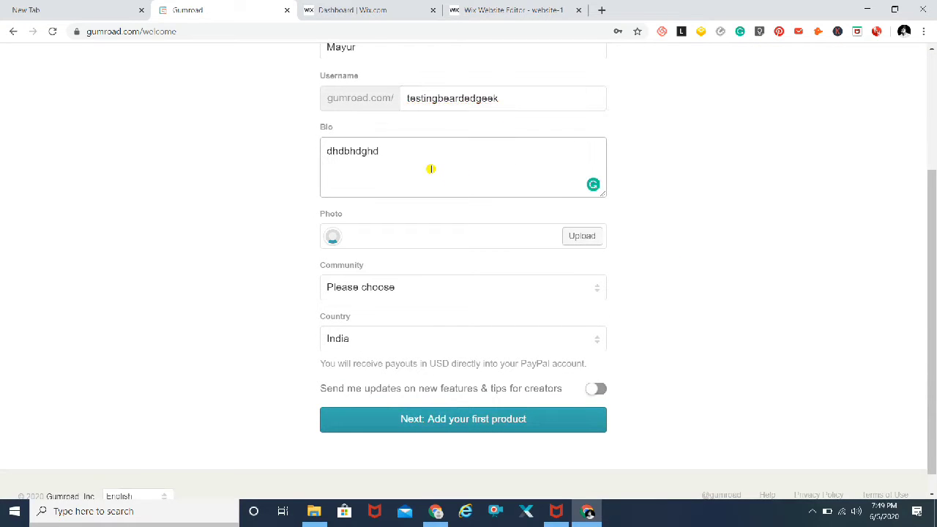
pyautogui.write('hjdhj')
pyautogui.click(442, 289)
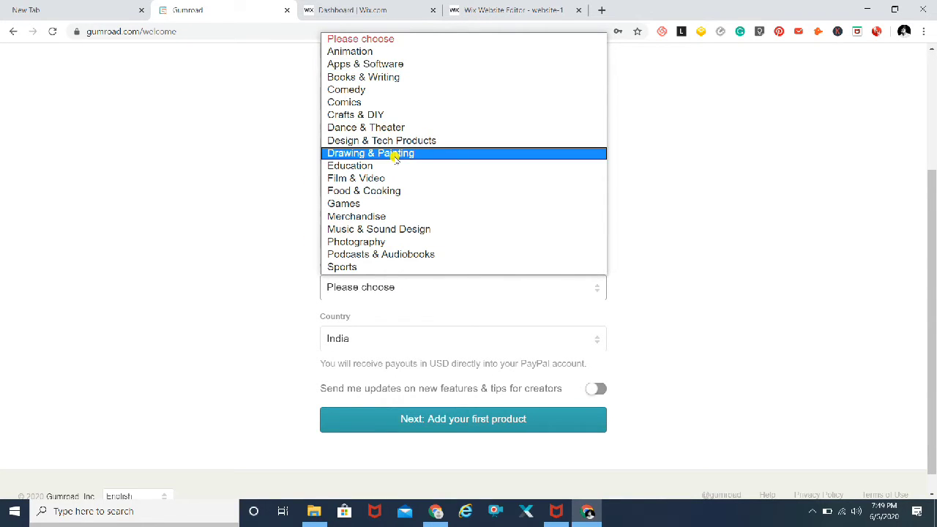
pyautogui.click(391, 243)
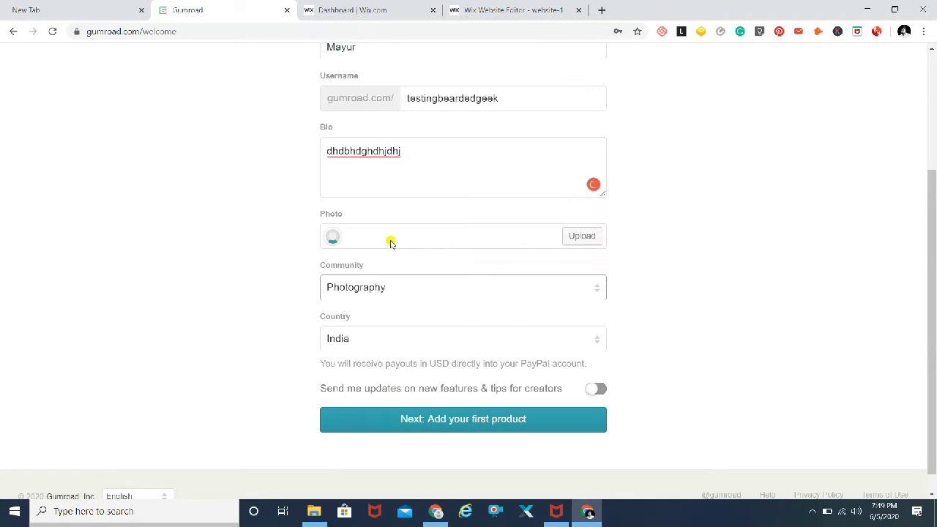
pyautogui.click(771, 320)
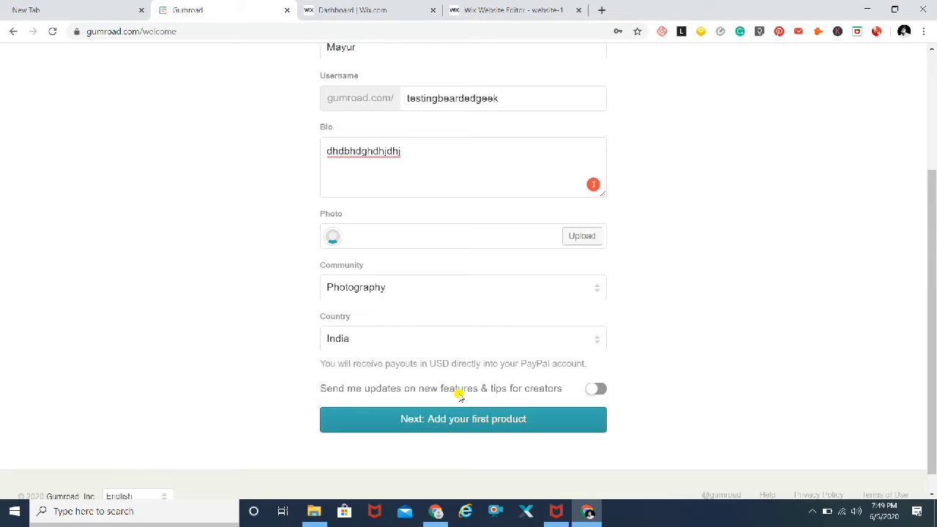
pyautogui.click(595, 389)
pyautogui.click(470, 423)
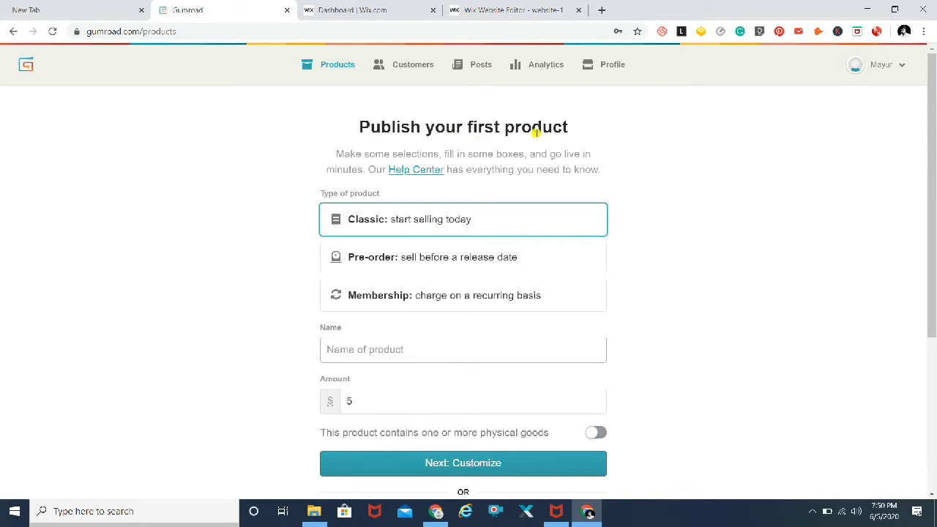
# Look over the new product form's options before filling it in
pyautogui.moveTo(537, 169); pyautogui.dragTo(491, 169)
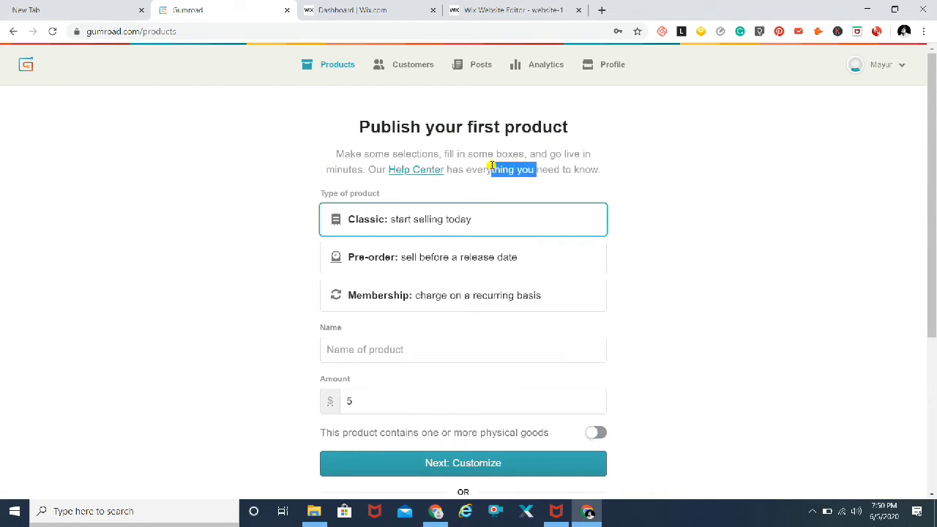
pyautogui.click(718, 175)
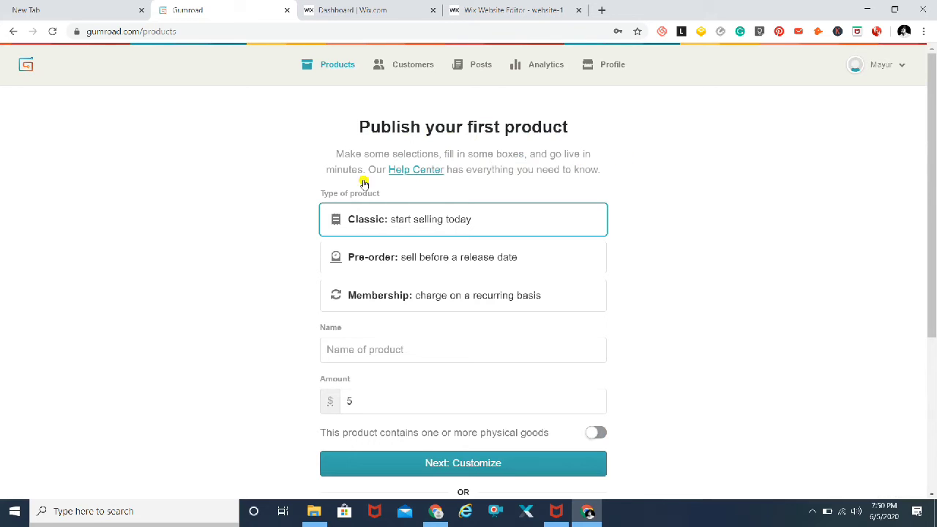
pyautogui.scroll(-2, 719, 226)
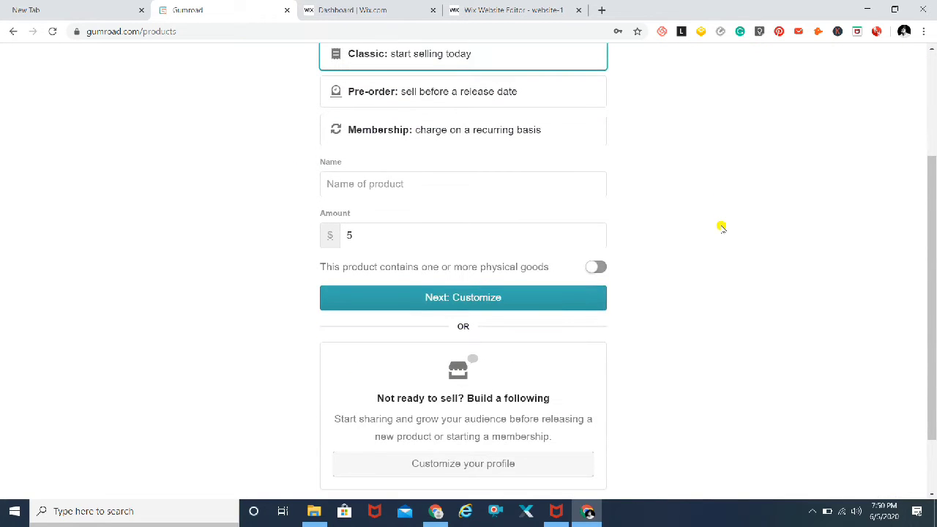
pyautogui.scroll(2, 795, 101)
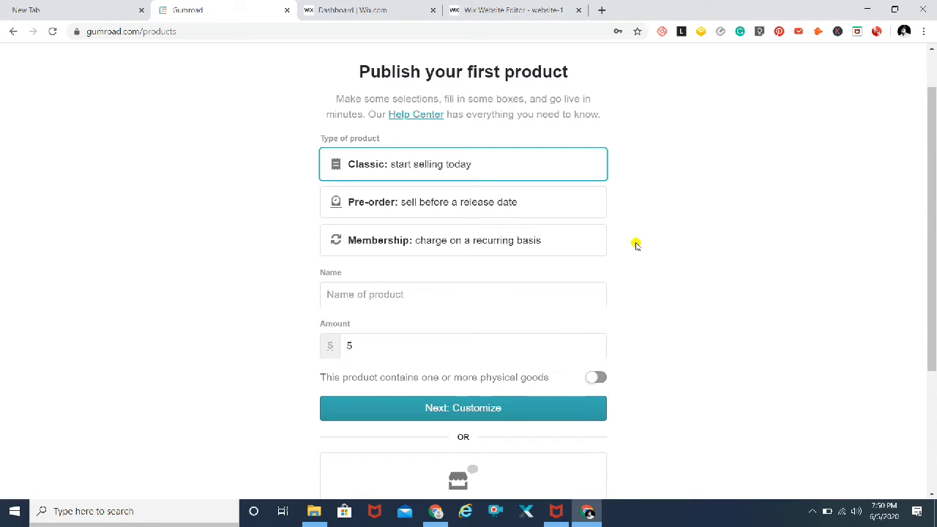
pyautogui.scroll(-2, 636, 245)
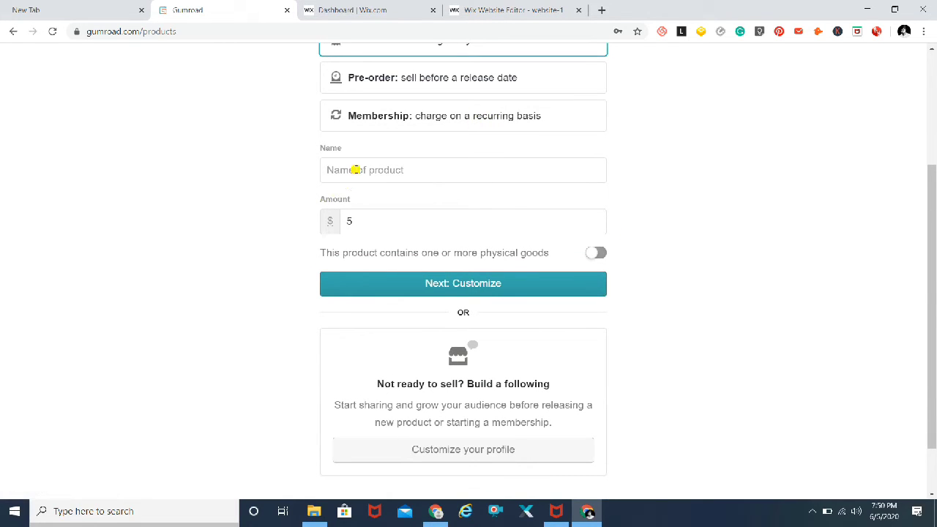
pyautogui.scroll(3, 720, 213)
pyautogui.scroll(-3, 719, 213)
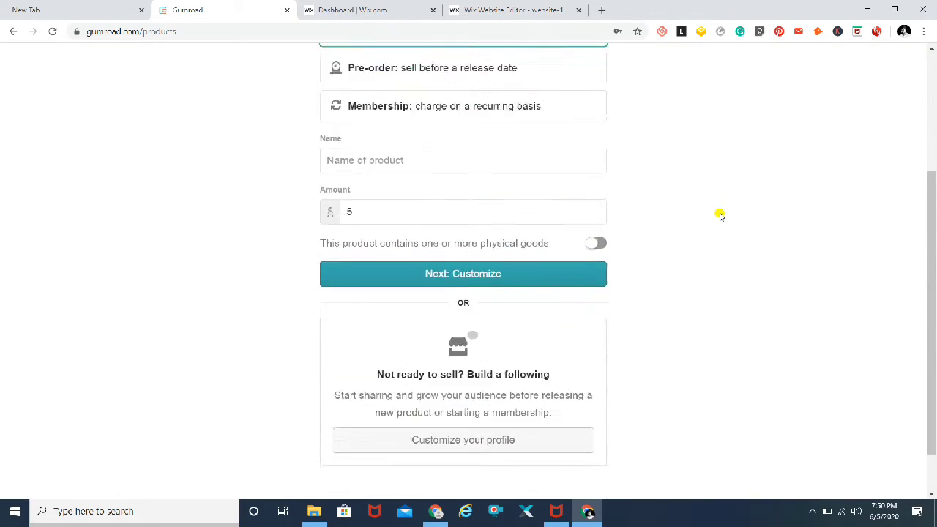
pyautogui.scroll(-2, 720, 213)
# Create the Classic product 'Office environment' at the $5 amount
pyautogui.click(390, 104)
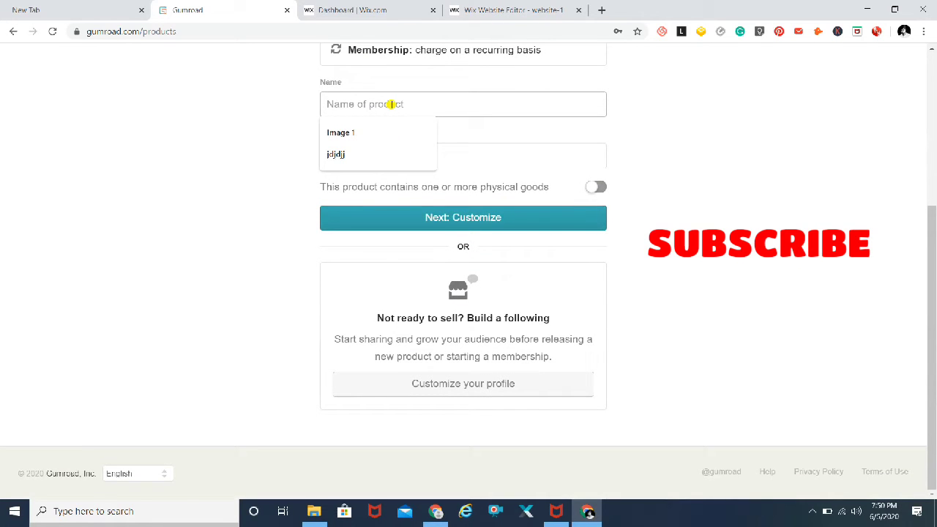
pyautogui.write('N')
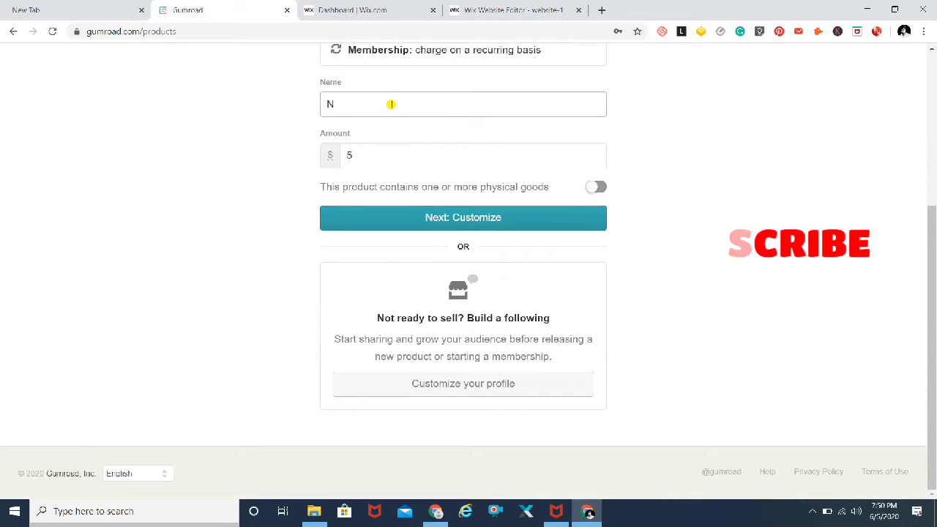
pyautogui.press('BackSpace')
pyautogui.write('Office environment')
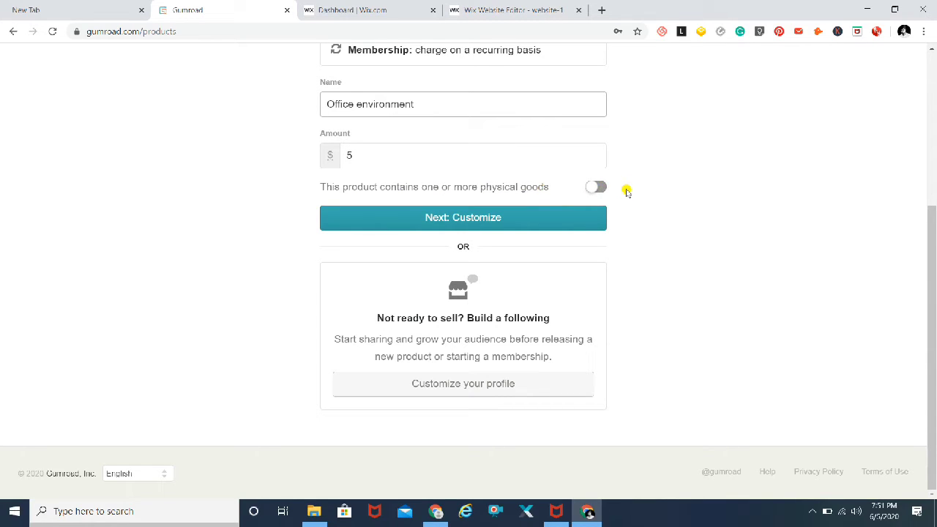
pyautogui.click(626, 192)
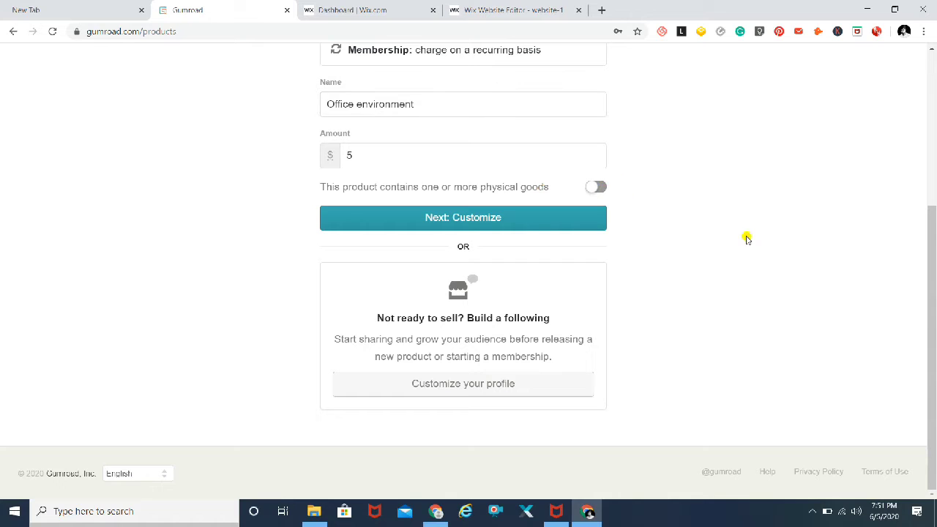
pyautogui.click(519, 221)
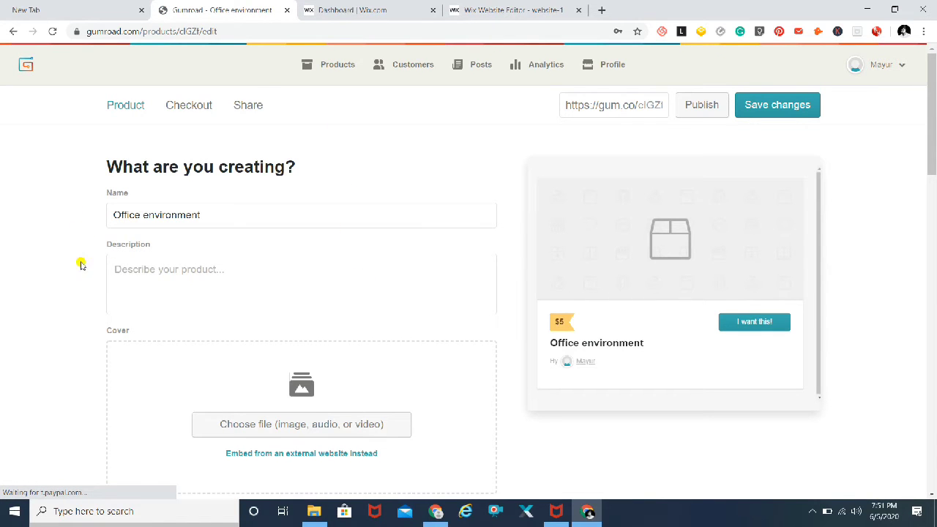
# Write 'glass office environment' in the product's Description box
pyautogui.scroll(-2, 63, 268)
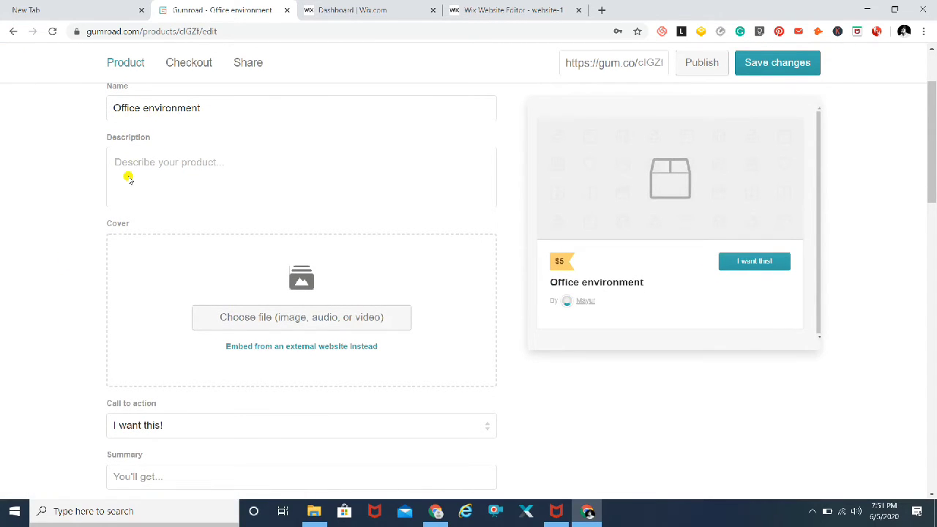
pyautogui.click(147, 164)
pyautogui.write('glass')
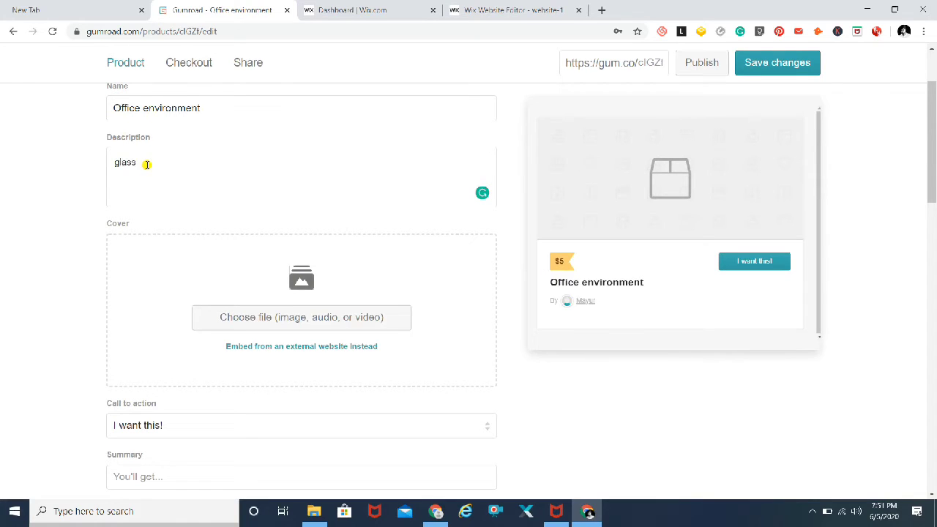
pyautogui.write(' office environment')
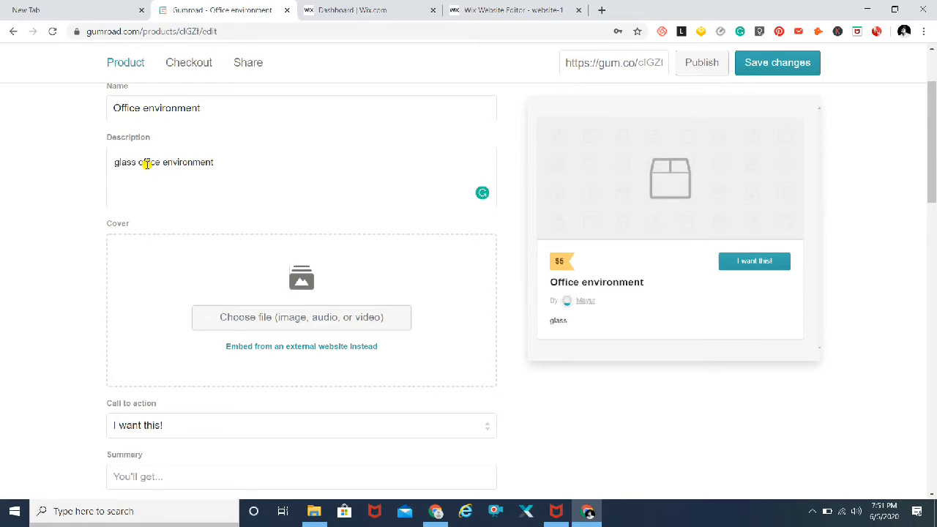
pyautogui.scroll(-3, 48, 220)
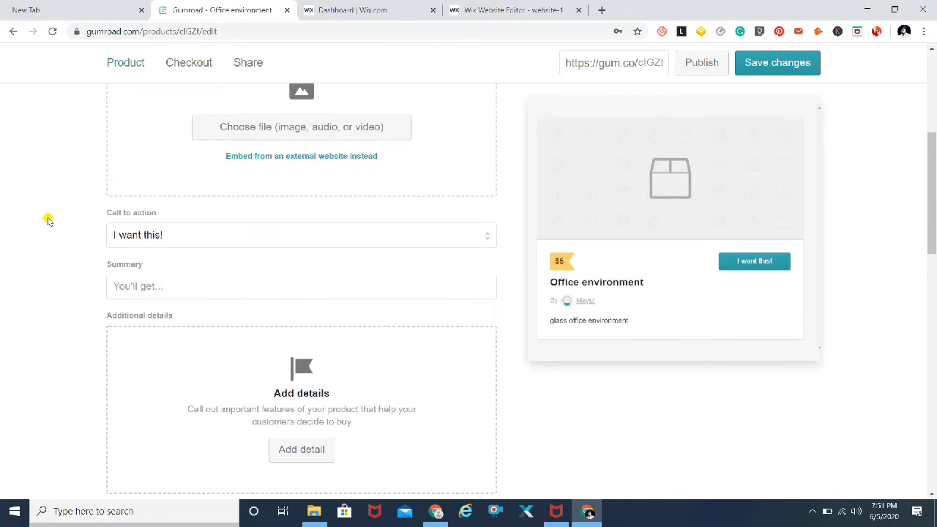
pyautogui.scroll(1, 48, 220)
pyautogui.scroll(-2, 48, 220)
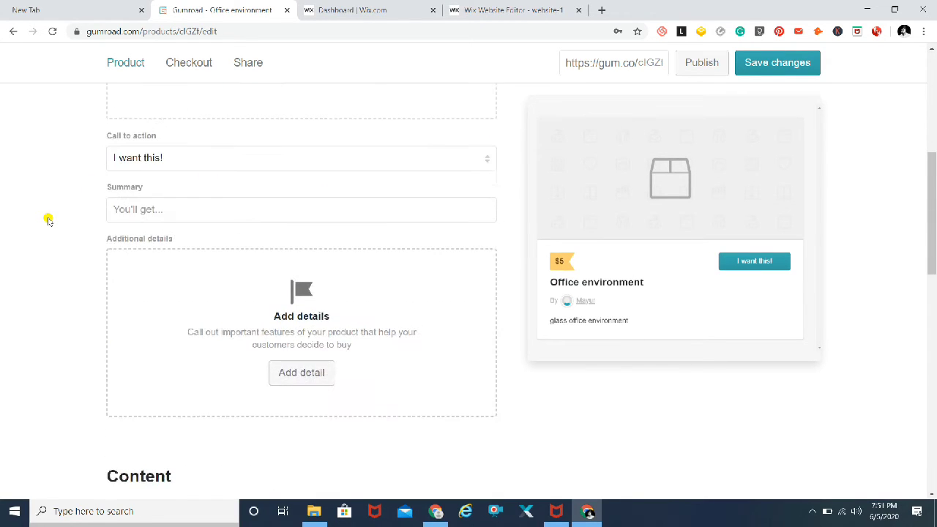
pyautogui.scroll(1, 47, 220)
pyautogui.scroll(1, 48, 220)
pyautogui.scroll(1, 47, 220)
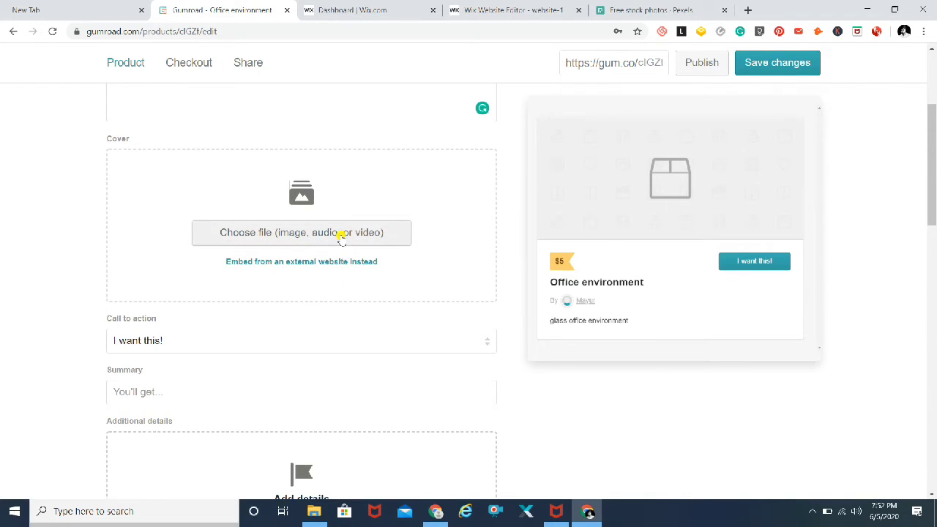
# Upload the photo PSX_20200329_170327 (1) as the product's cover
pyautogui.click(341, 233)
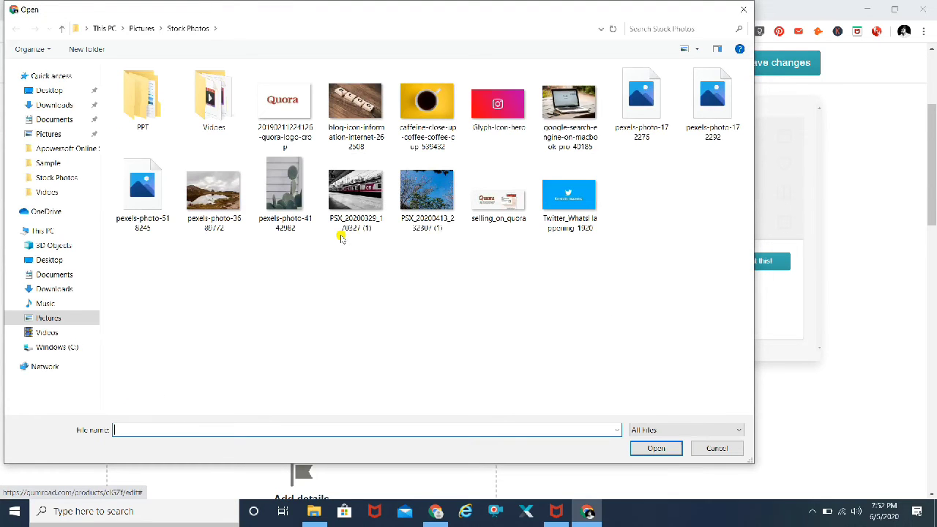
pyautogui.click(349, 186)
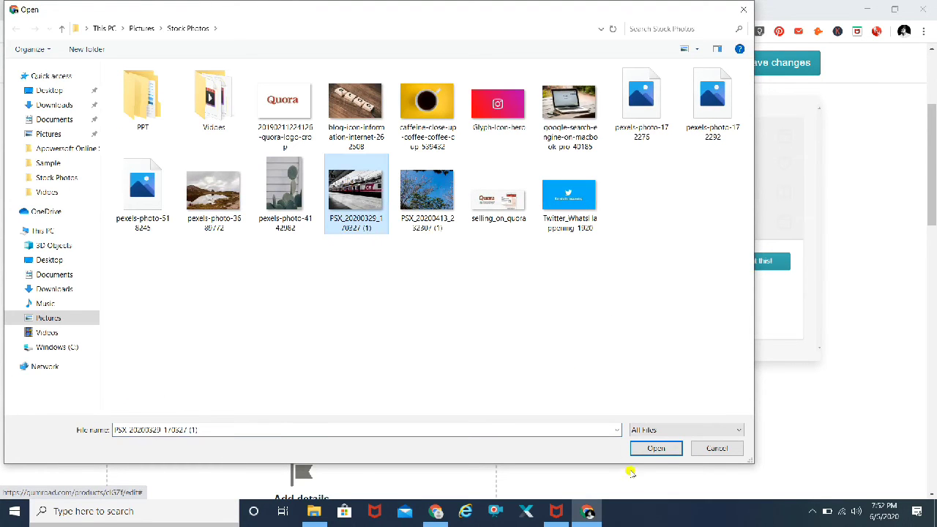
pyautogui.click(654, 448)
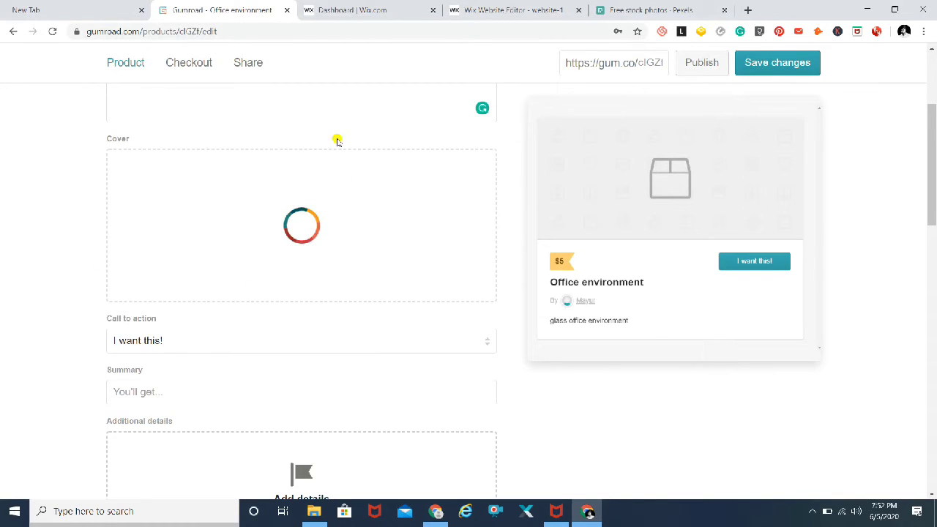
# Enter 'jsjsjns' as the product summary and move down to the Files section
pyautogui.scroll(-1, 52, 322)
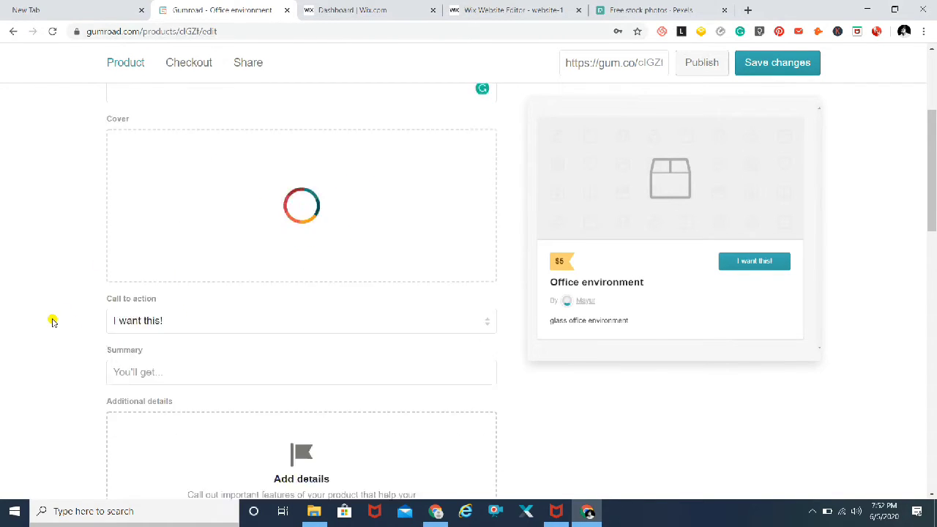
pyautogui.scroll(-2, 53, 323)
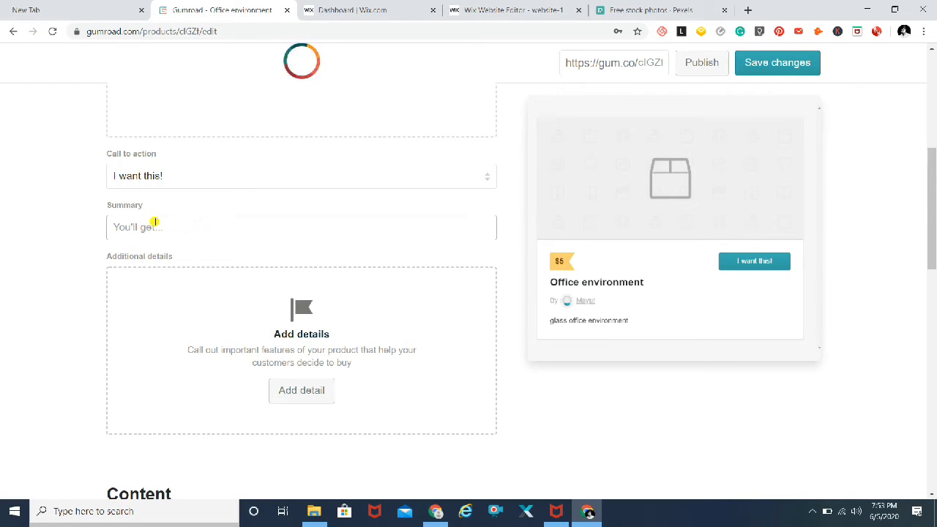
pyautogui.write('jsjsjns')
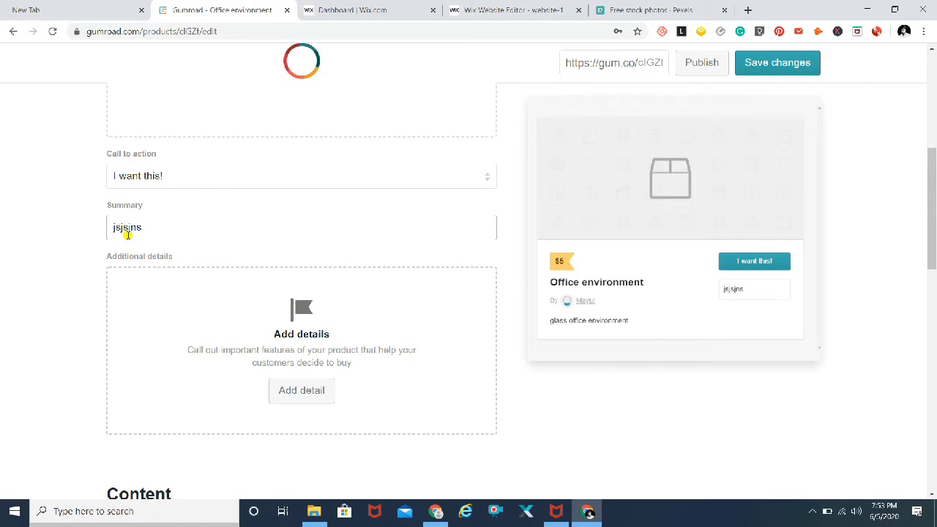
pyautogui.click(41, 398)
pyautogui.scroll(-1, 41, 398)
pyautogui.scroll(-1, 41, 397)
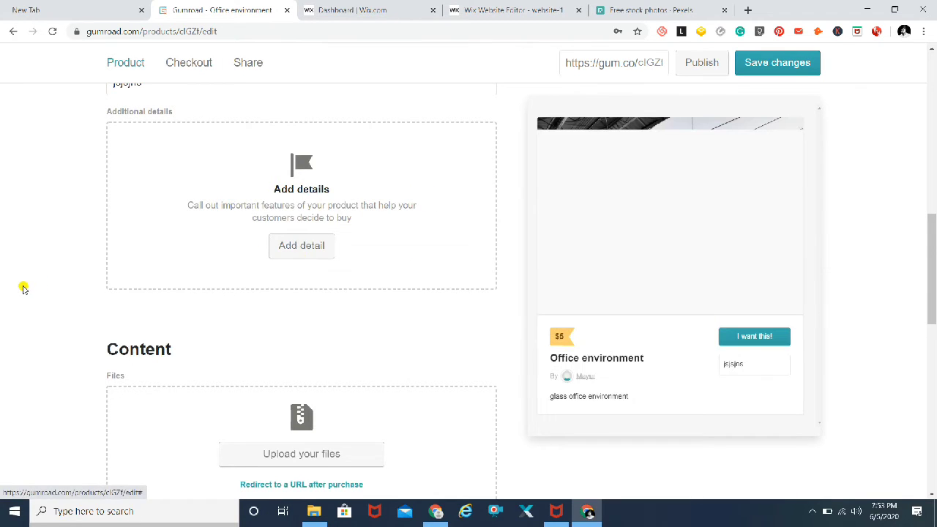
pyautogui.scroll(-1, 22, 289)
pyautogui.scroll(-1, 22, 290)
pyautogui.scroll(-2, 23, 289)
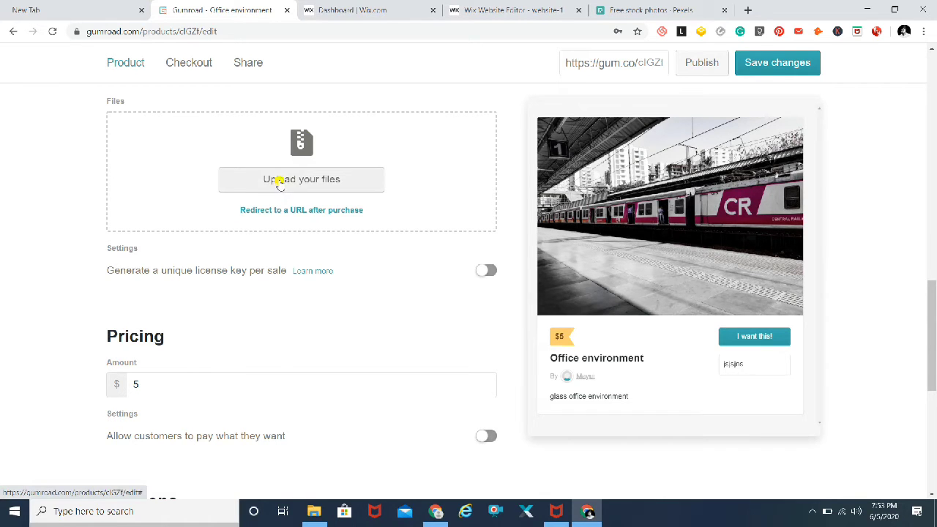
pyautogui.click(280, 183)
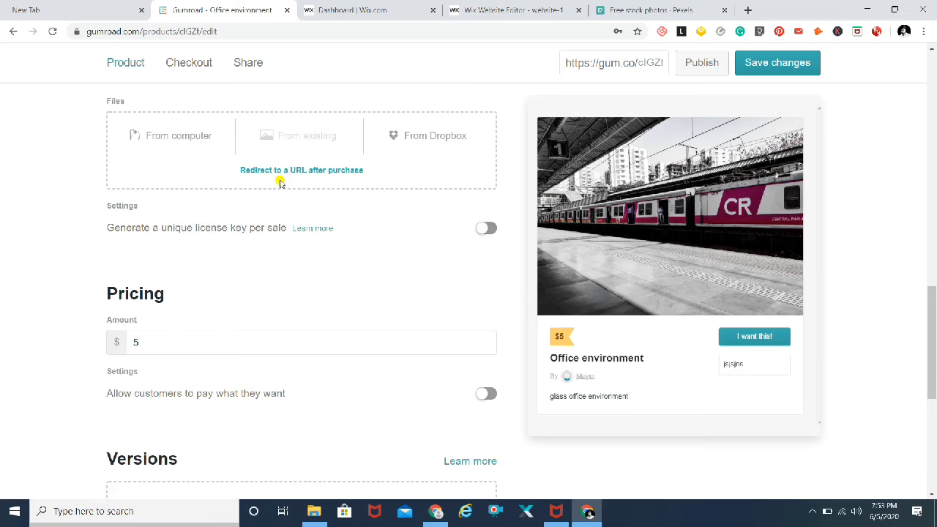
pyautogui.click(159, 137)
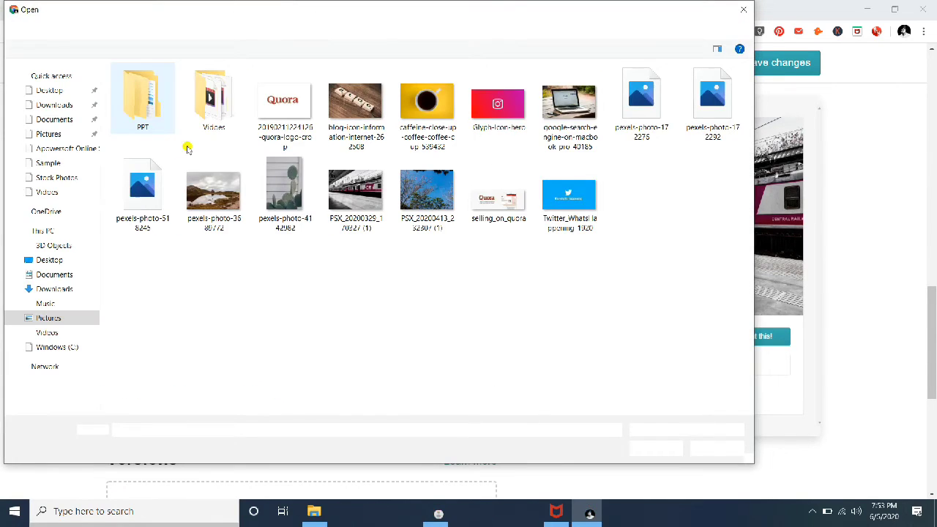
pyautogui.click(370, 199)
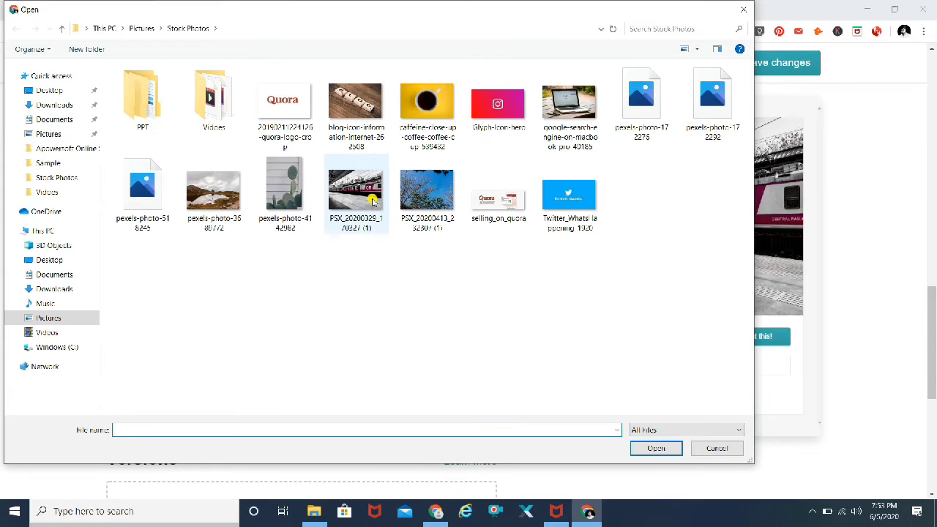
pyautogui.click(648, 449)
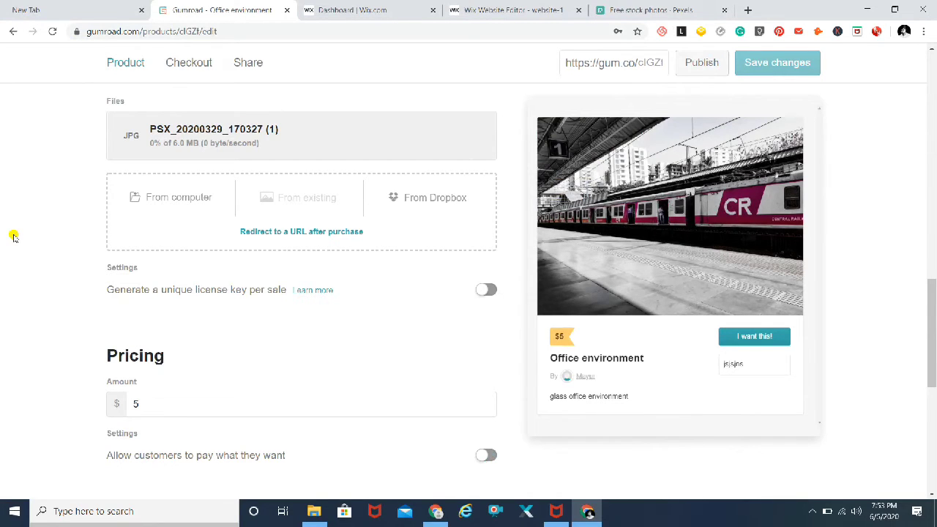
pyautogui.scroll(-2, 13, 236)
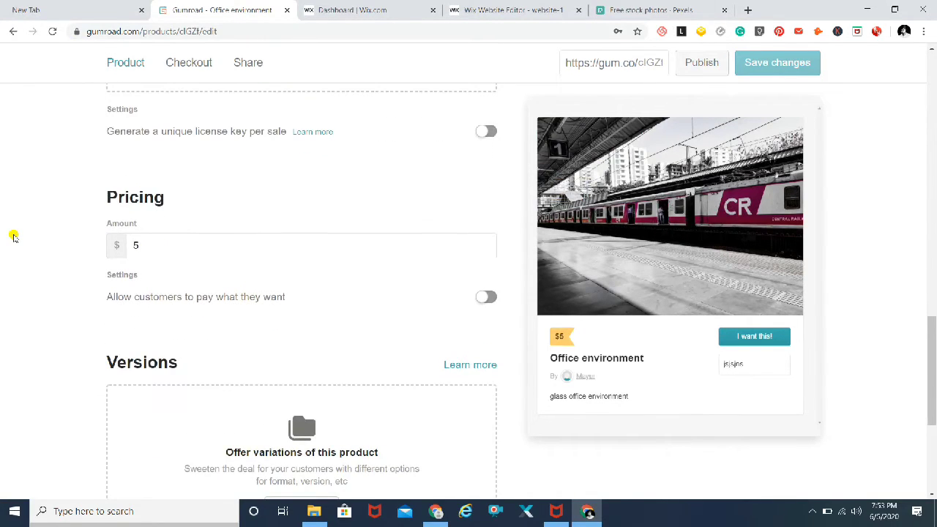
pyautogui.scroll(-2, 13, 236)
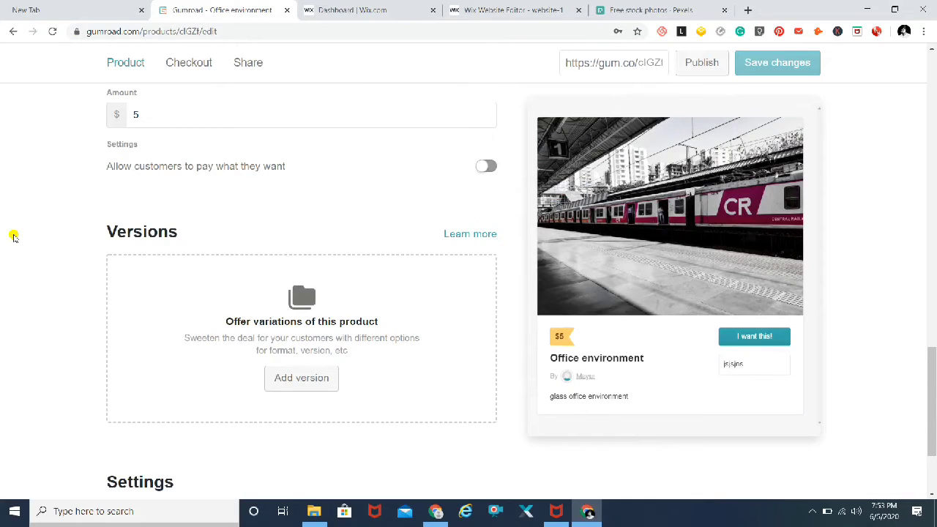
pyautogui.scroll(-2, 13, 236)
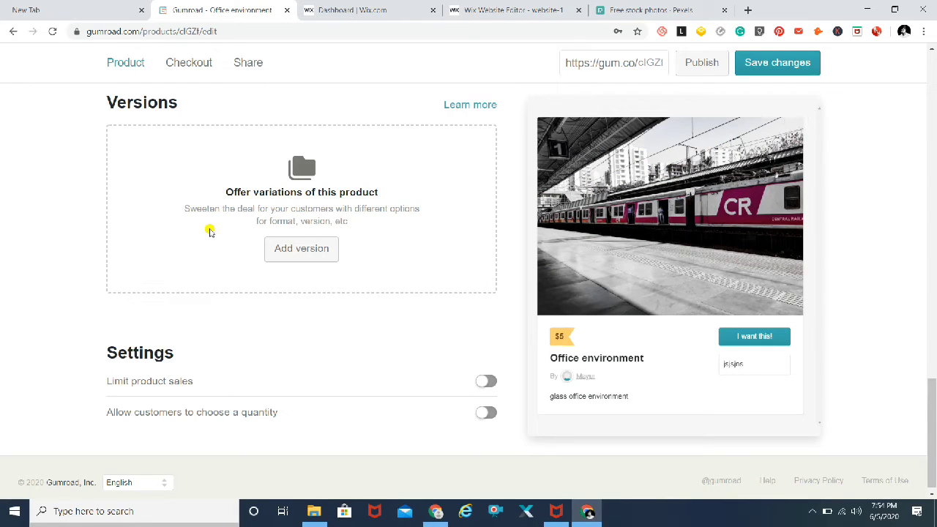
pyautogui.scroll(-1, 43, 310)
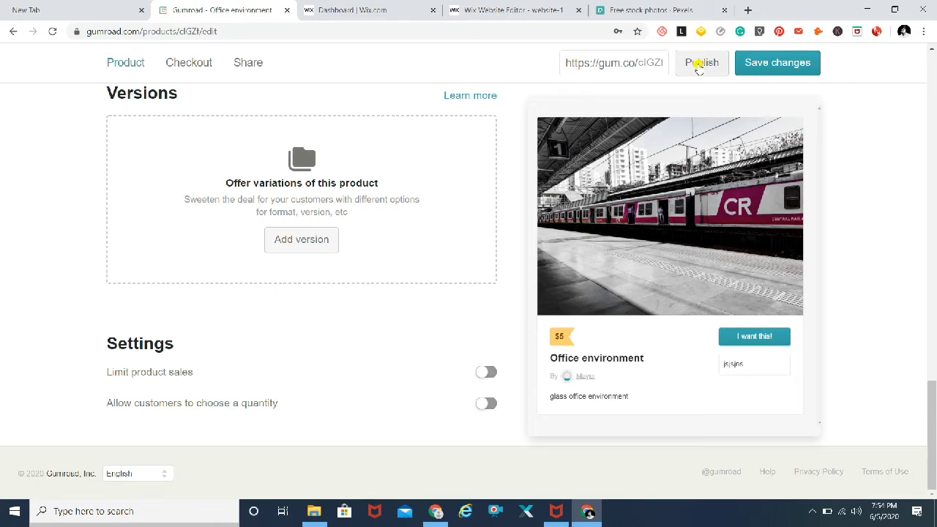
# Publish the Office environment product
pyautogui.click(699, 64)
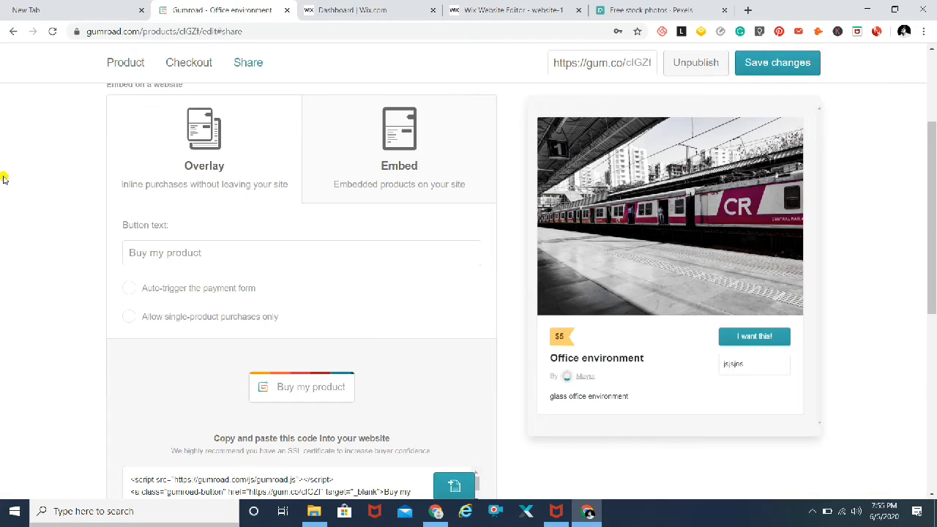
pyautogui.scroll(3, 66, 228)
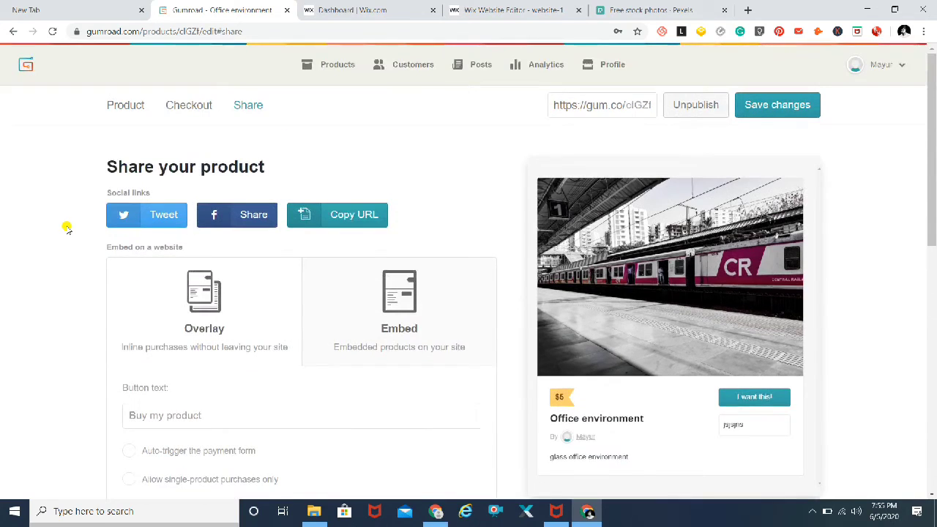
pyautogui.scroll(-1, 66, 229)
pyautogui.scroll(1, 66, 229)
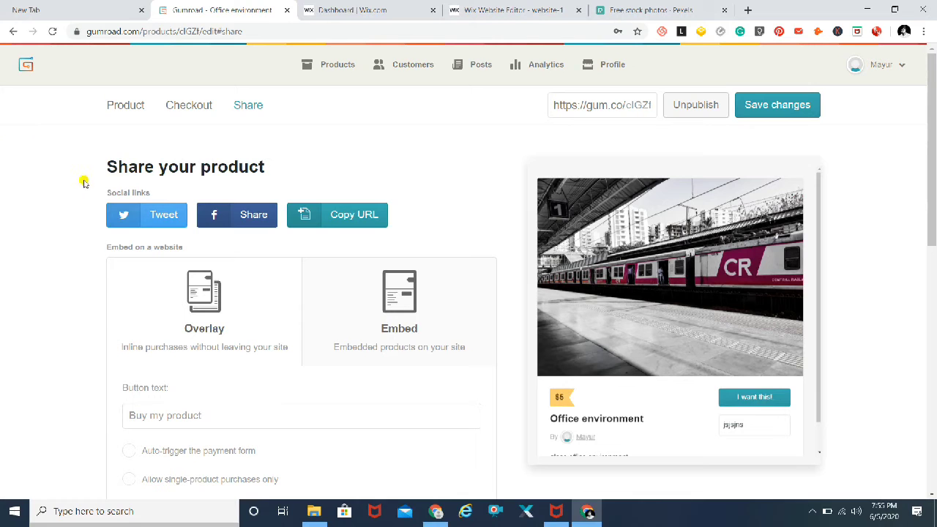
# Test the 'Buy my product' preview button under Embed on a website
pyautogui.scroll(-3, 52, 307)
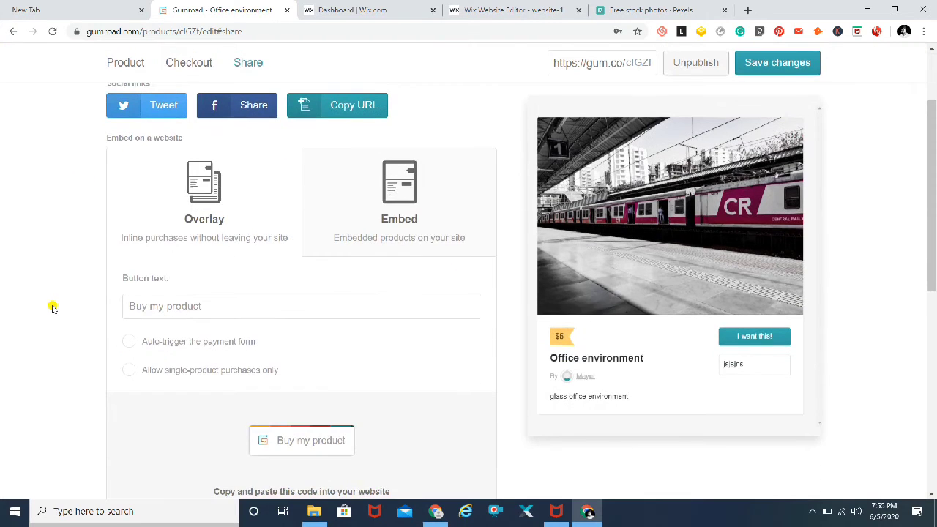
pyautogui.scroll(3, 53, 307)
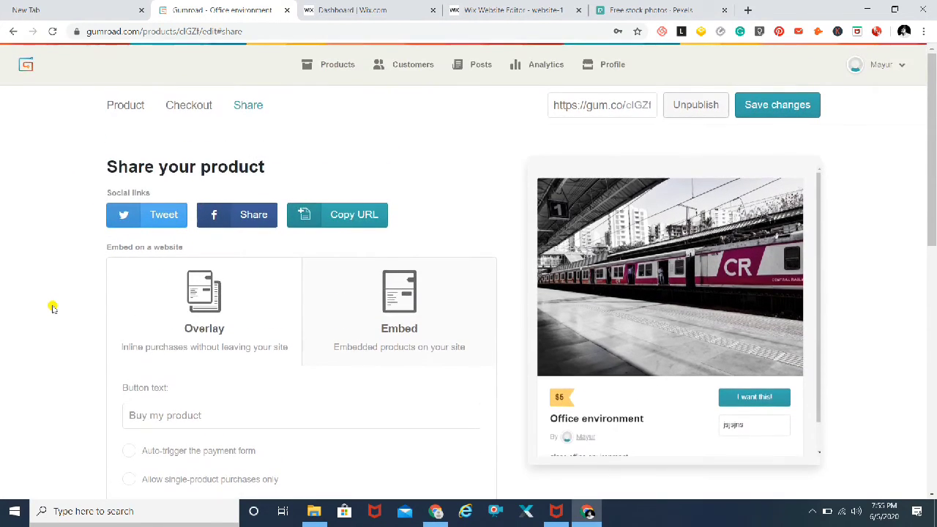
pyautogui.scroll(-3, 53, 307)
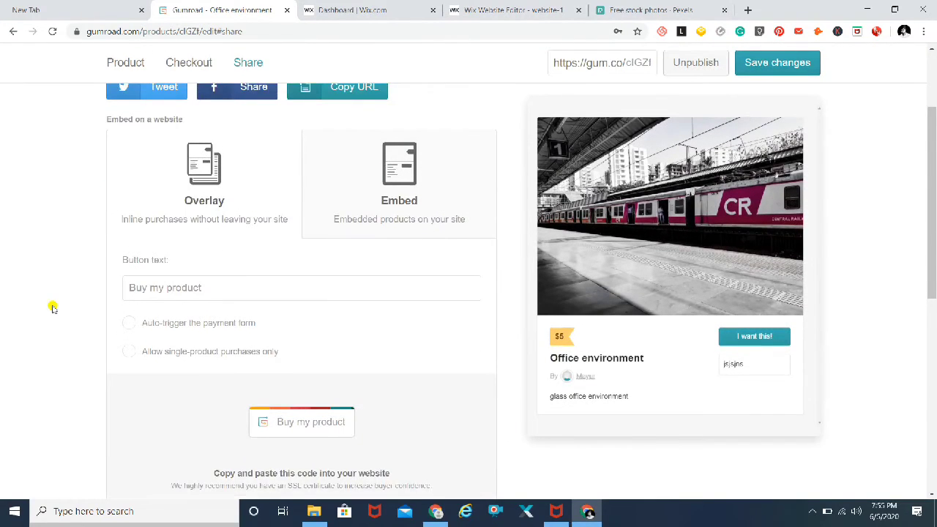
pyautogui.scroll(-1, 53, 308)
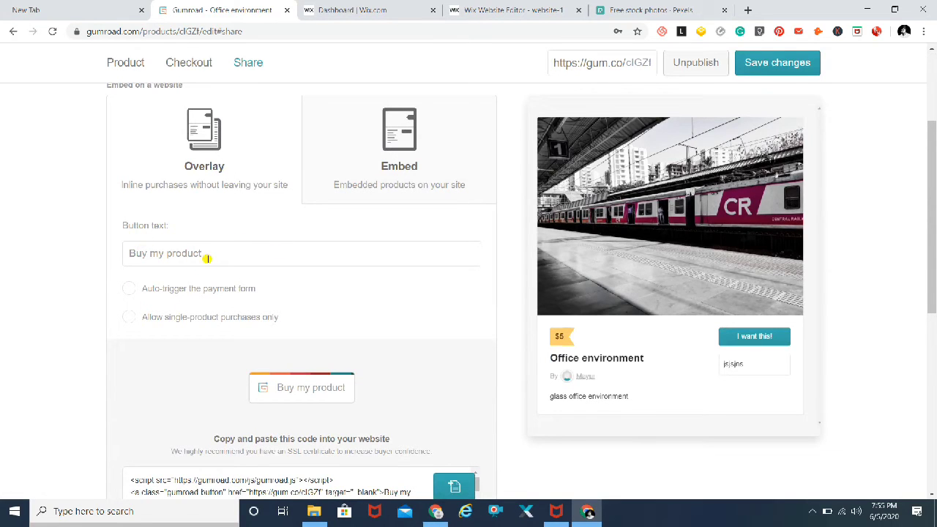
pyautogui.click(303, 394)
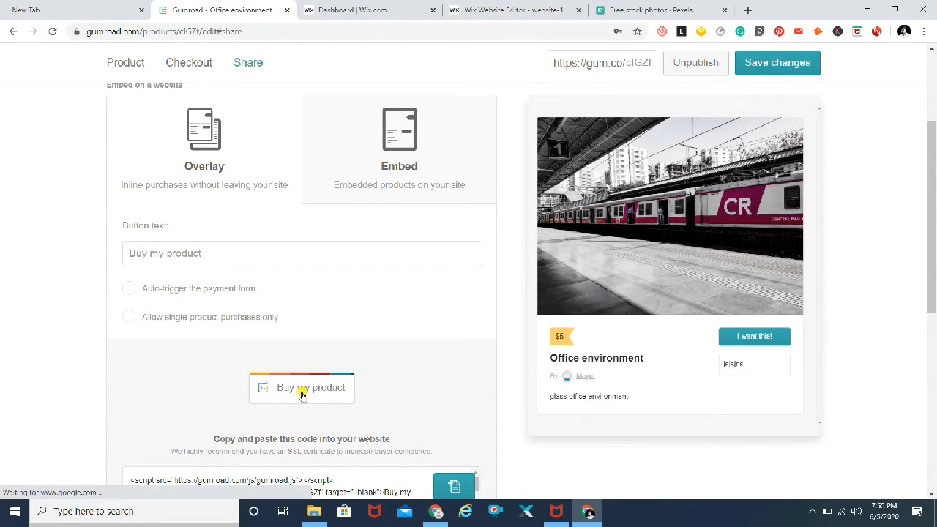
# Switch the website embed to the full product with Redirect to Gumroad, and copy its code
pyautogui.click(265, 394)
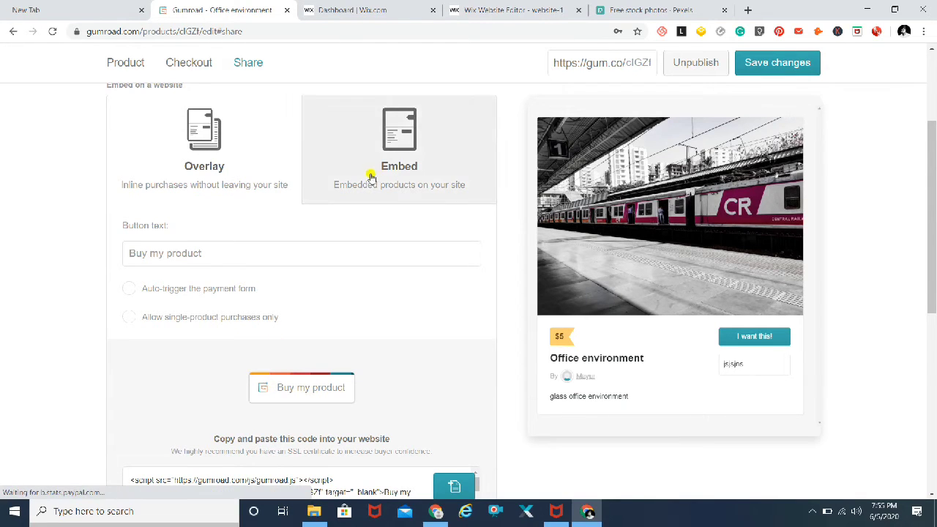
pyautogui.click(395, 157)
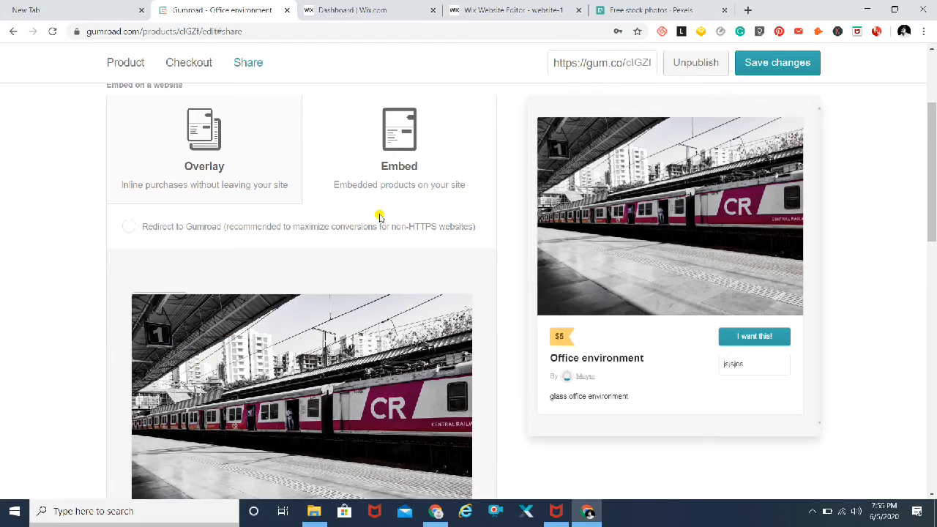
pyautogui.click(126, 228)
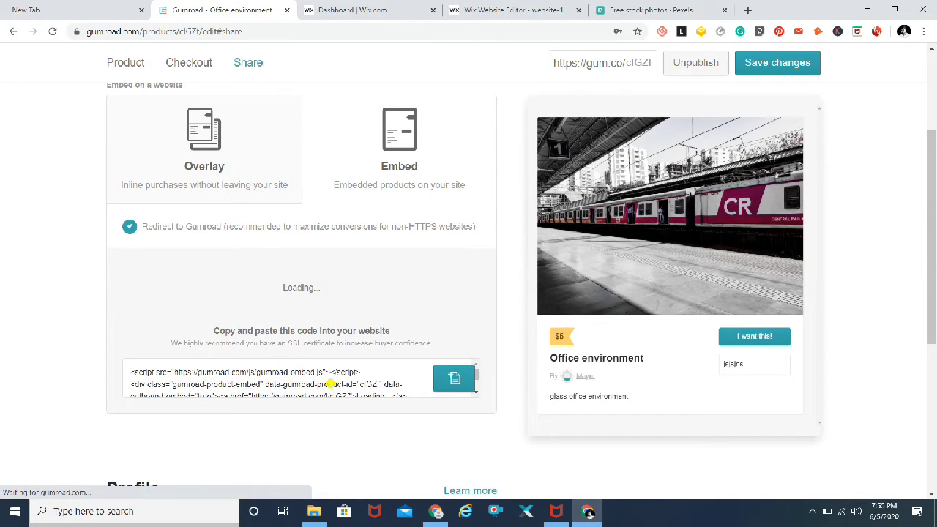
pyautogui.scroll(-1, 68, 400)
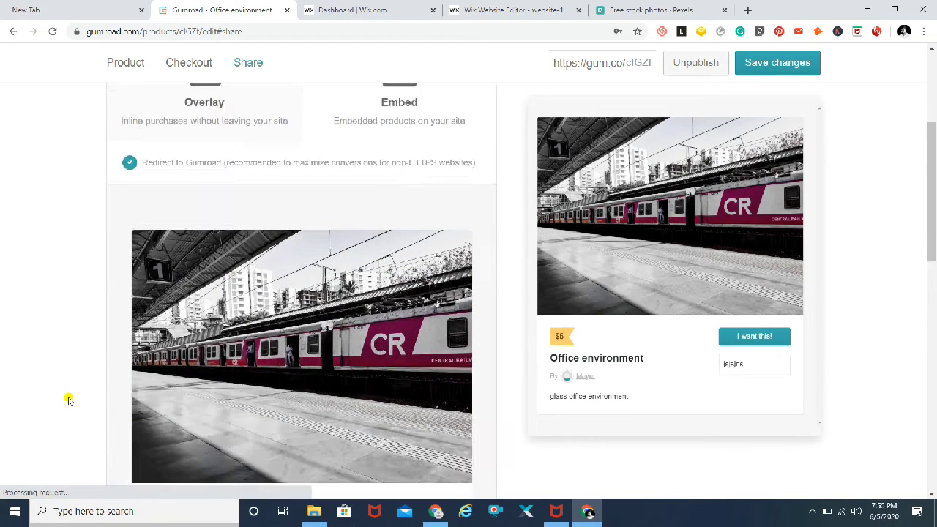
pyautogui.scroll(-3, 68, 399)
pyautogui.scroll(-4, 65, 391)
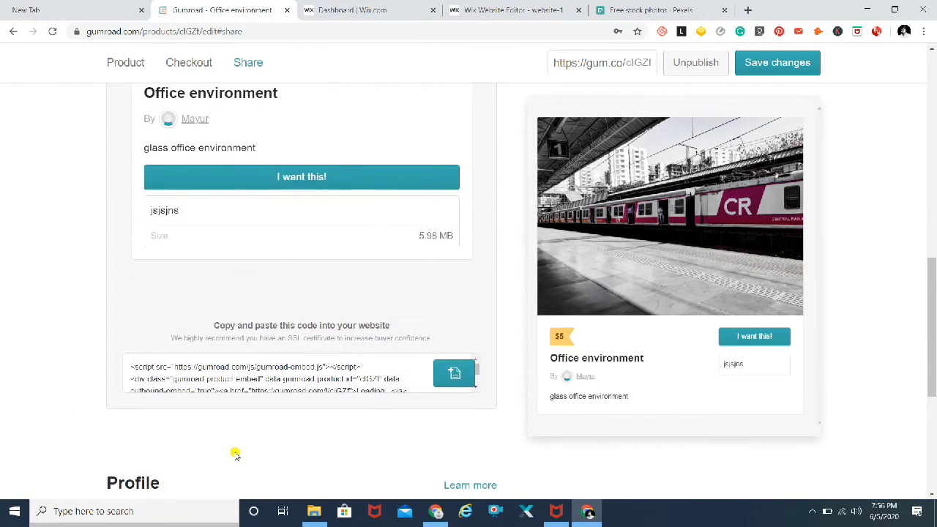
pyautogui.click(454, 375)
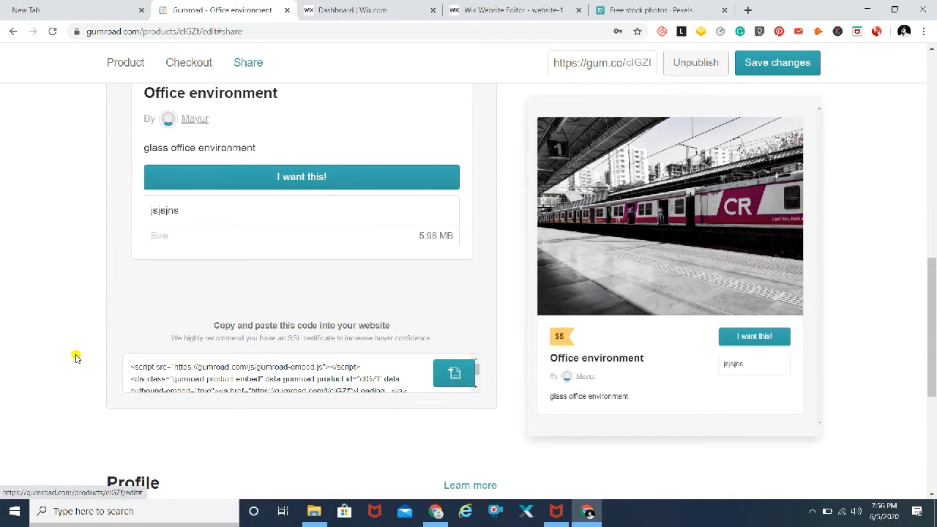
# Go back to the Office environment product's Product tab
pyautogui.scroll(-2, 77, 356)
pyautogui.scroll(-2, 77, 355)
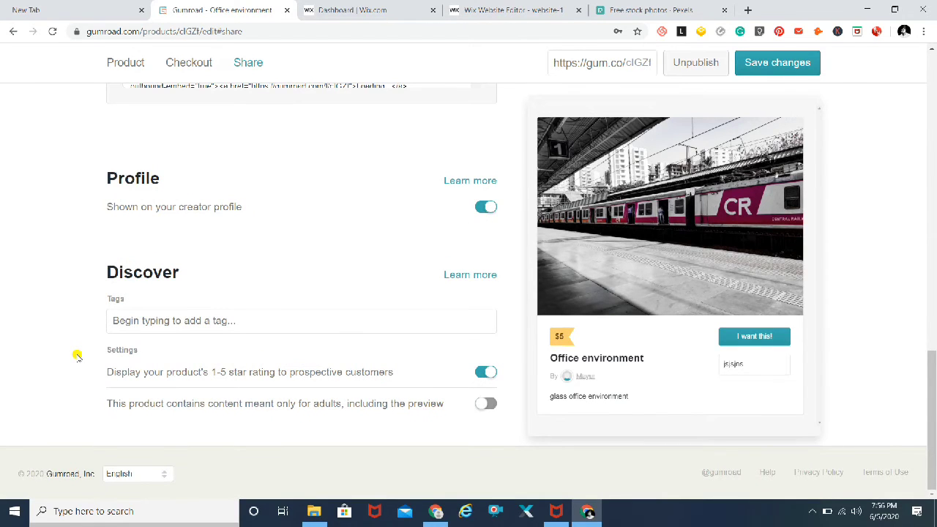
pyautogui.scroll(2, 77, 355)
pyautogui.scroll(2, 77, 356)
pyautogui.scroll(1, 77, 356)
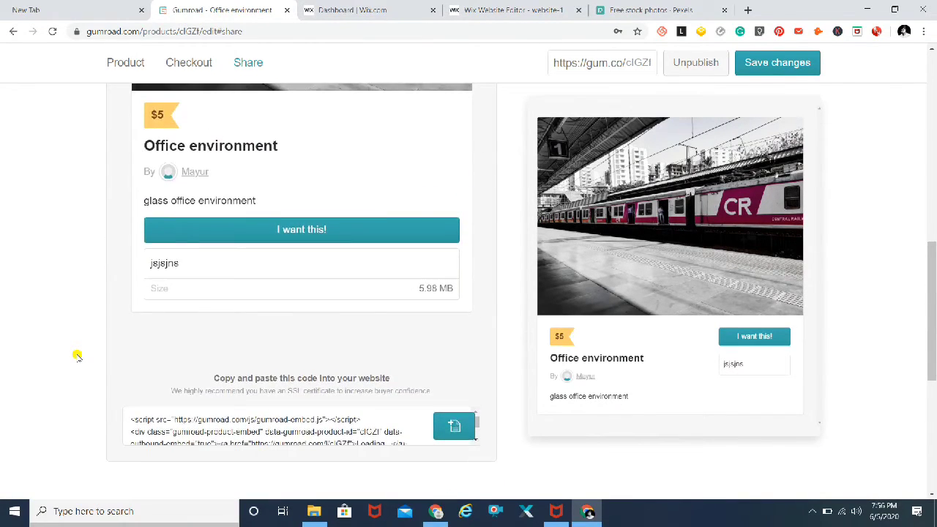
pyautogui.scroll(2, 77, 356)
pyautogui.scroll(1, 77, 356)
pyautogui.scroll(2, 77, 355)
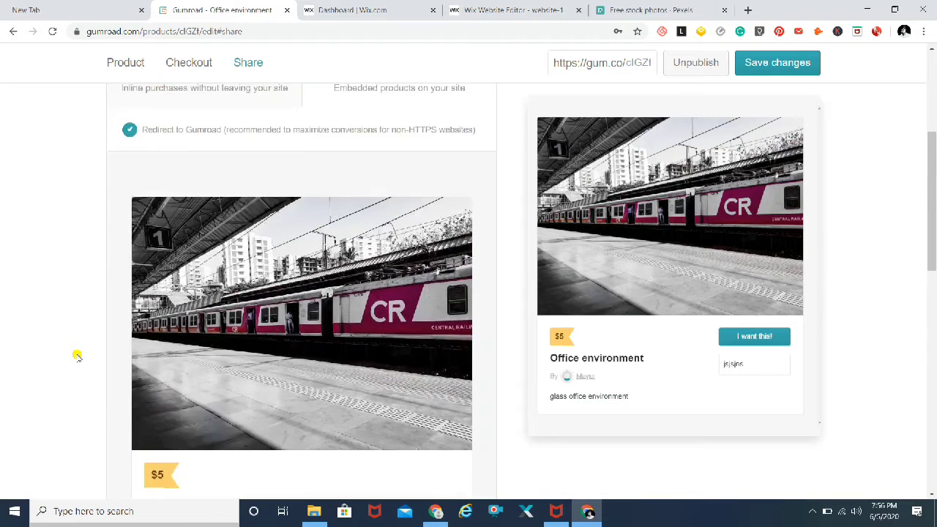
pyautogui.scroll(3, 77, 355)
pyautogui.click(125, 104)
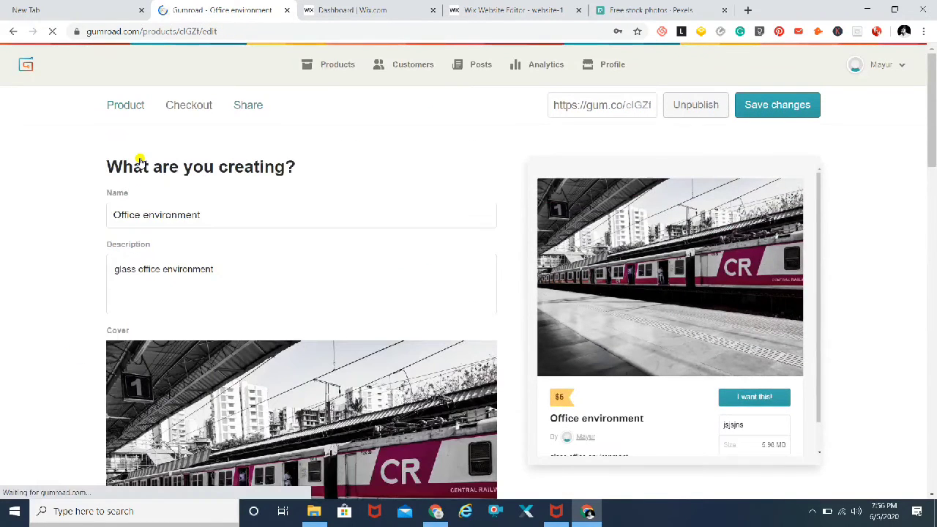
# Show the Gumroad products list with the $5 Office environment product
pyautogui.click(336, 66)
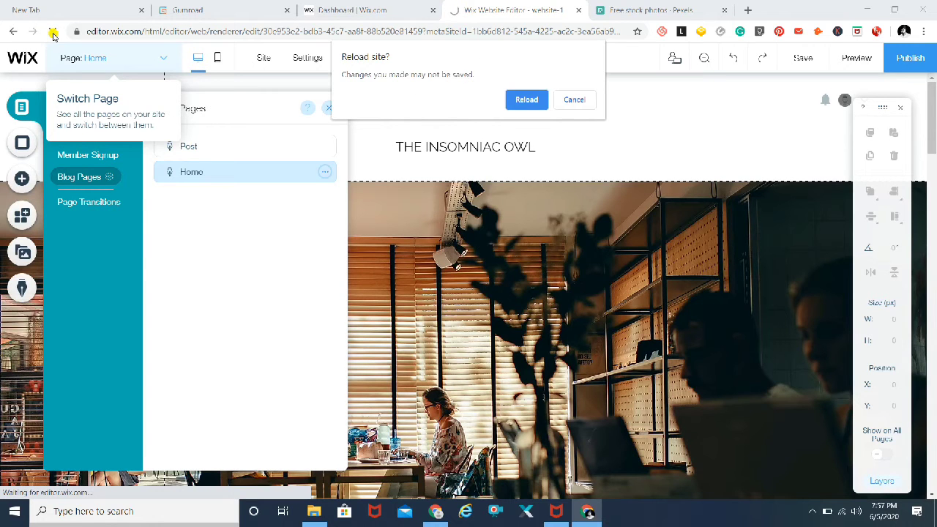
# Cancel the 'Reload site?' prompt and look over the Home page from bottom back to top
pyautogui.click(572, 99)
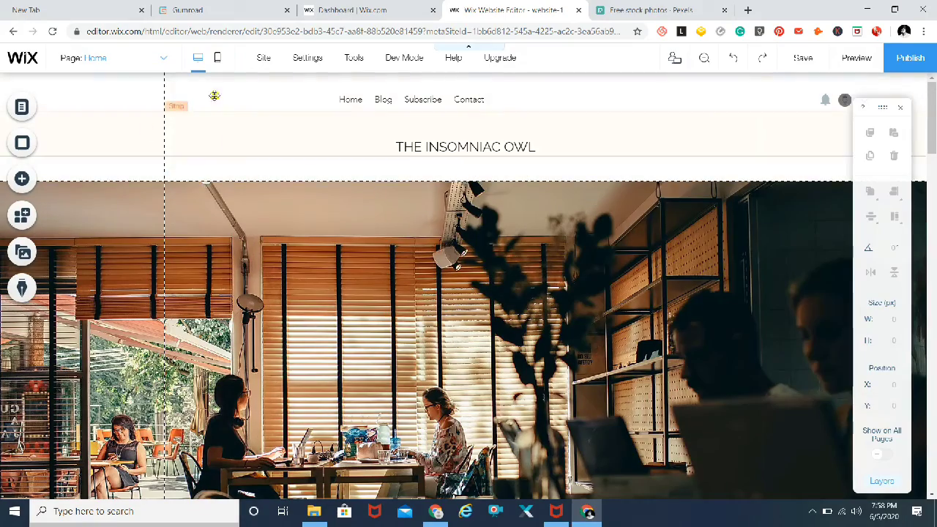
pyautogui.scroll(-6, 338, 278)
pyautogui.scroll(-3, 338, 281)
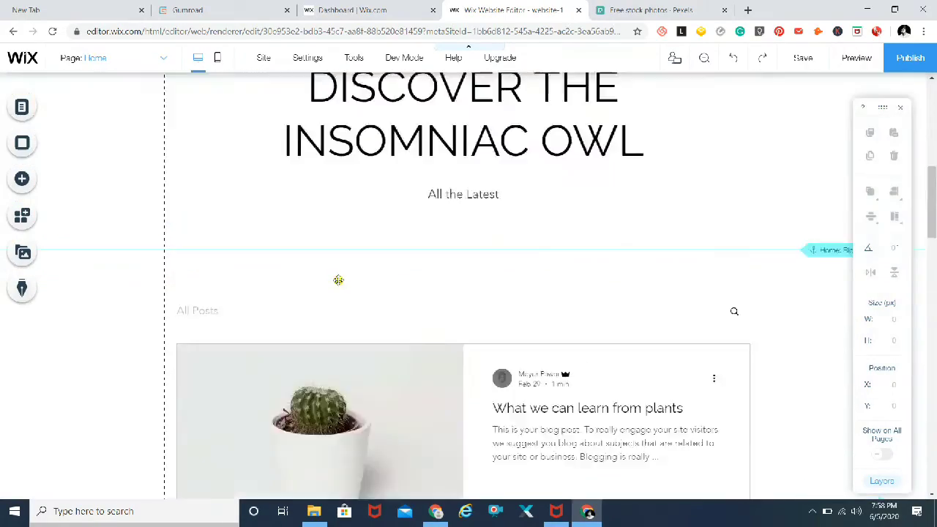
pyautogui.scroll(-4, 338, 281)
pyautogui.scroll(-4, 338, 280)
pyautogui.scroll(-2, 338, 280)
pyautogui.scroll(-2, 339, 280)
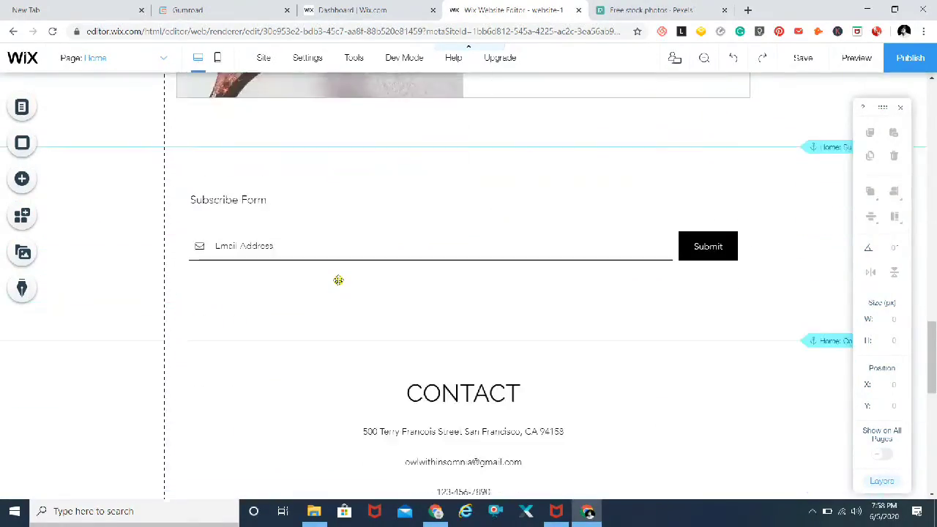
pyautogui.scroll(5, 338, 280)
pyautogui.scroll(4, 338, 280)
pyautogui.scroll(4, 338, 281)
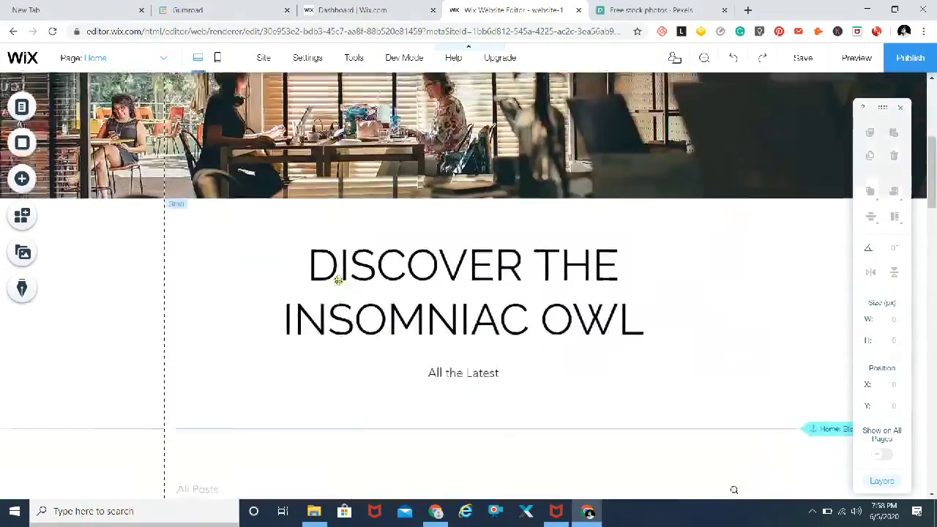
pyautogui.scroll(2, 338, 280)
pyautogui.scroll(1, 339, 280)
pyautogui.scroll(4, 338, 280)
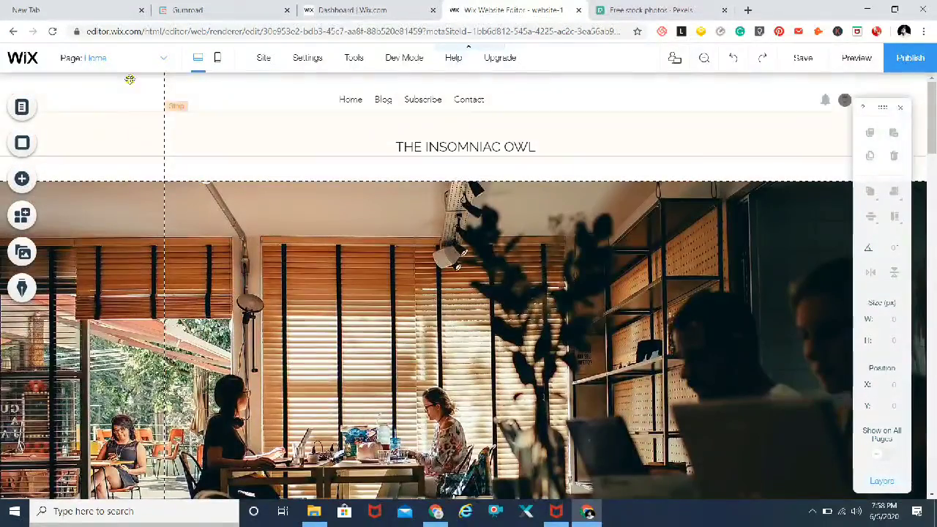
# Add a blank page named 'Products' to the site menu through Menus & Pages
pyautogui.click(164, 59)
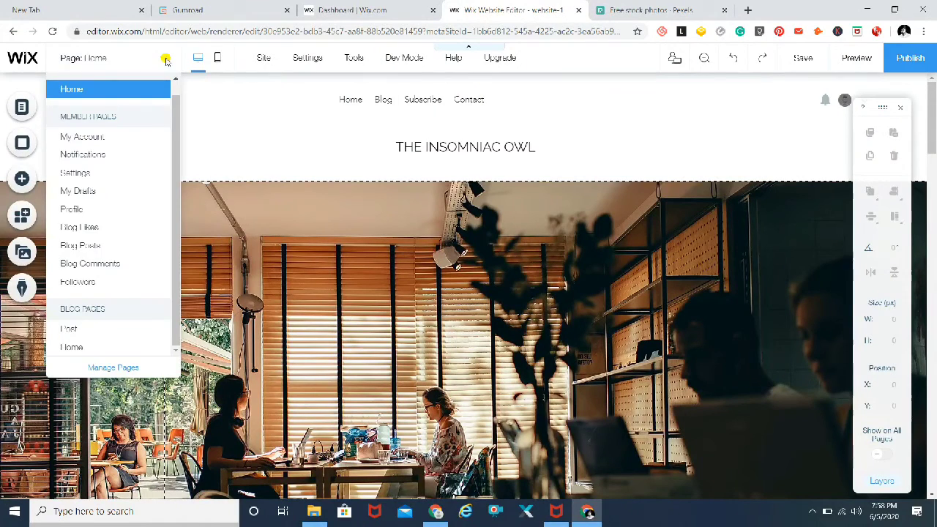
pyautogui.click(166, 60)
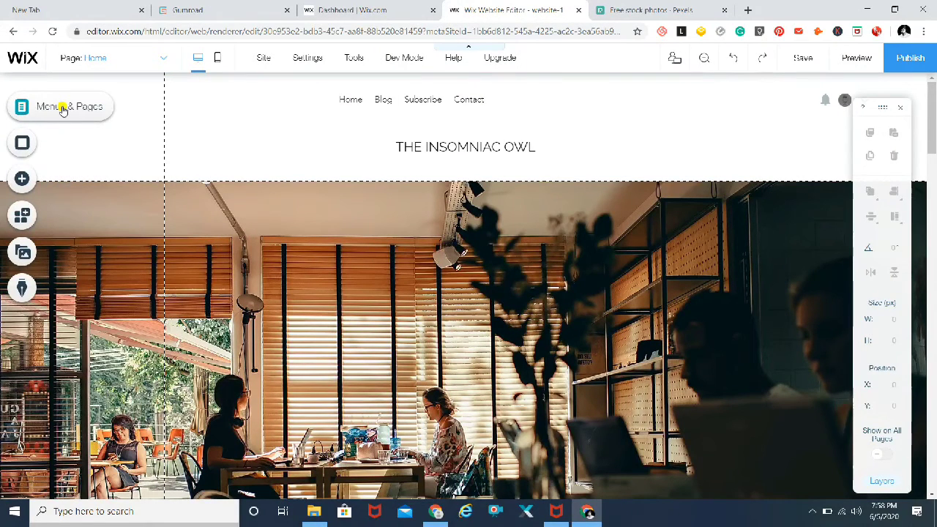
pyautogui.click(62, 107)
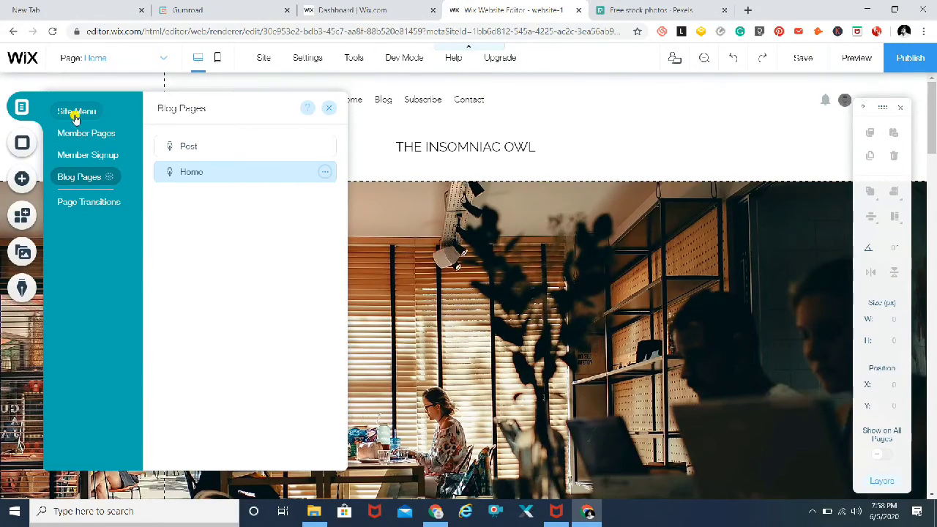
pyautogui.click(76, 112)
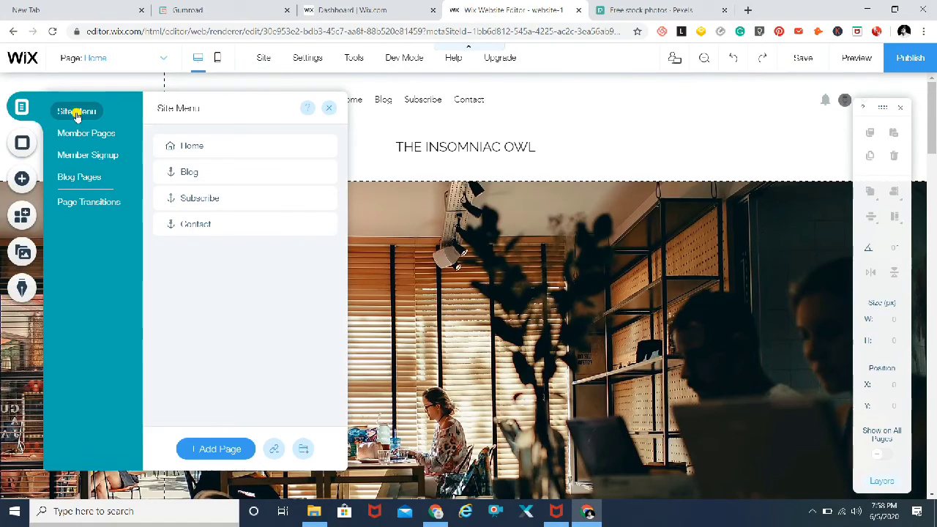
pyautogui.click(212, 449)
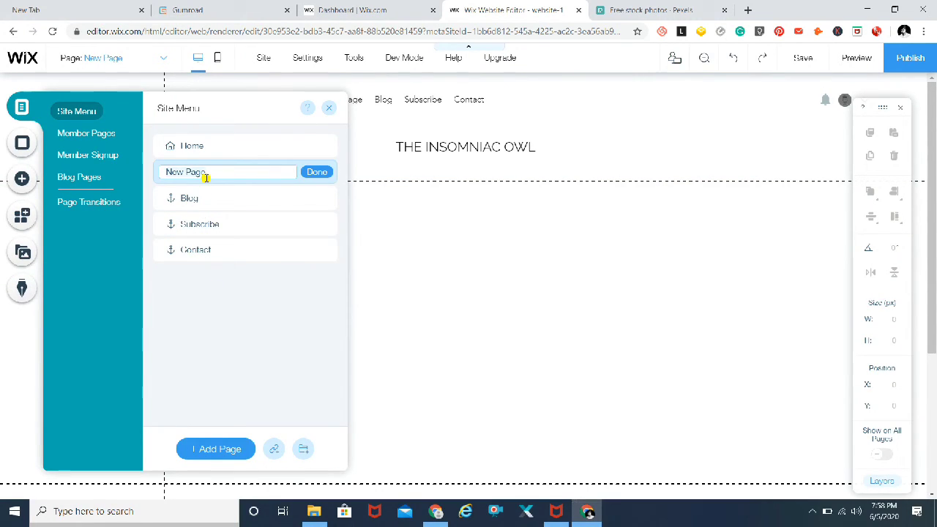
pyautogui.write('Products')
pyautogui.click(317, 172)
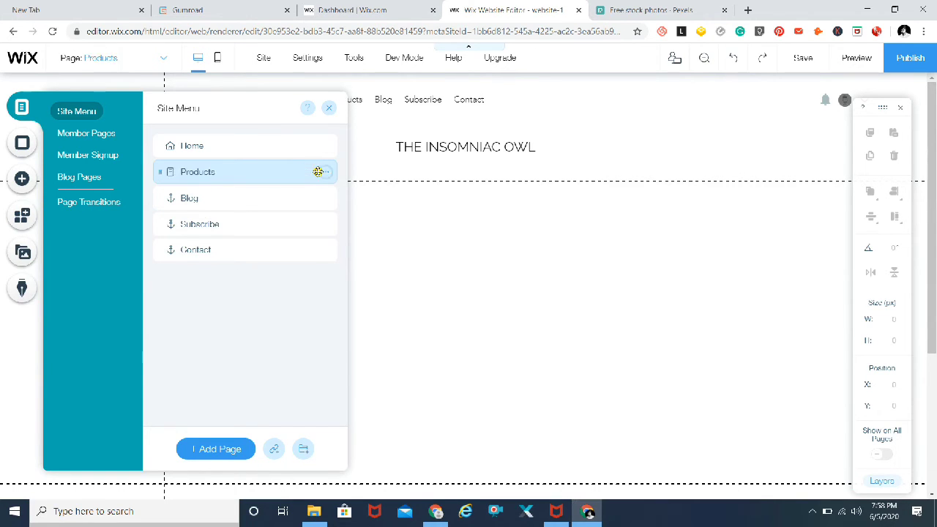
pyautogui.click(436, 311)
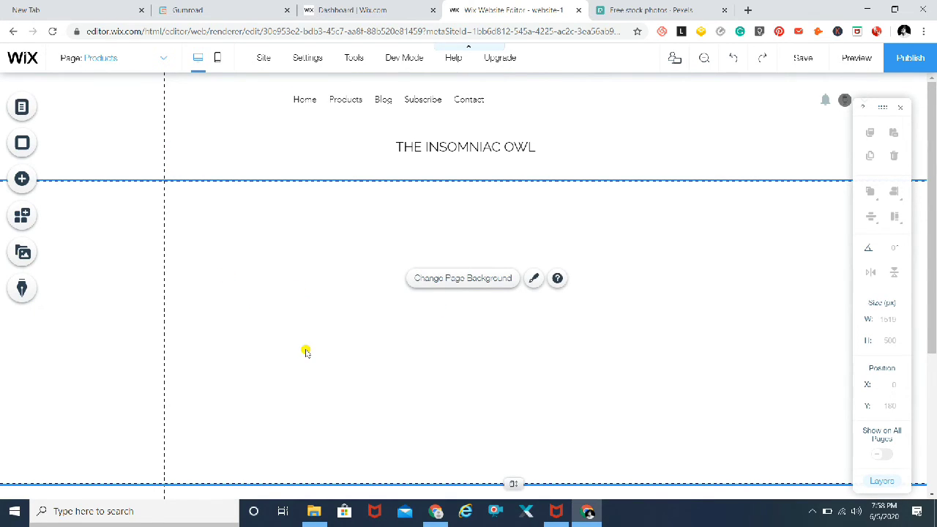
# Open My Image Uploads from Add > Image, showing an empty image library
pyautogui.scroll(-2, 306, 352)
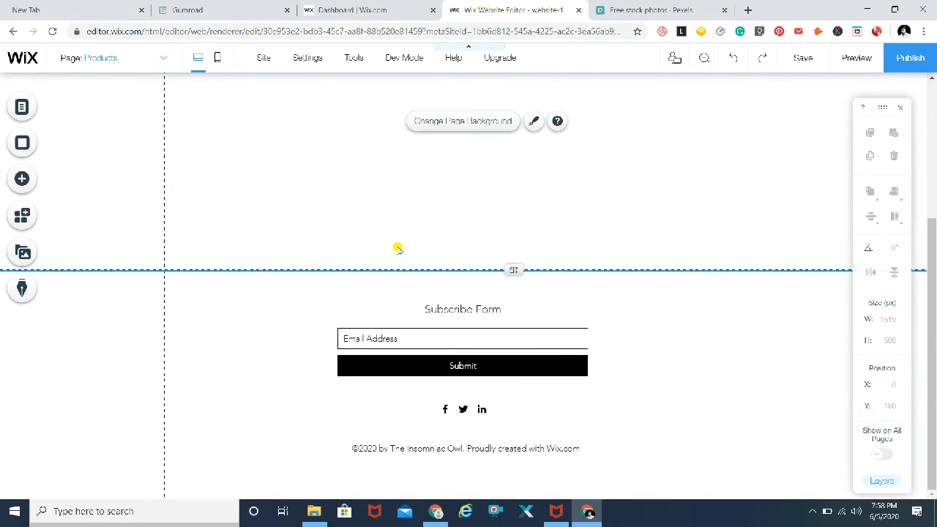
pyautogui.scroll(3, 366, 203)
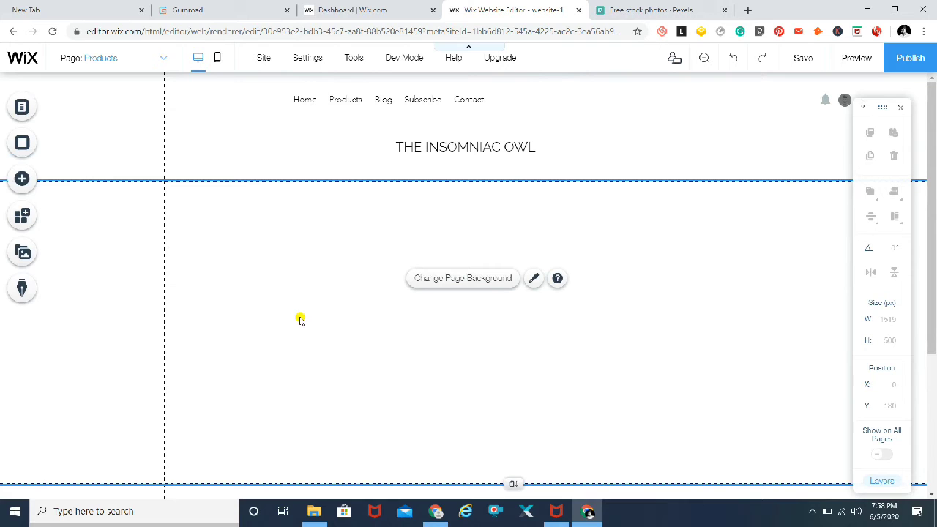
pyautogui.click(24, 180)
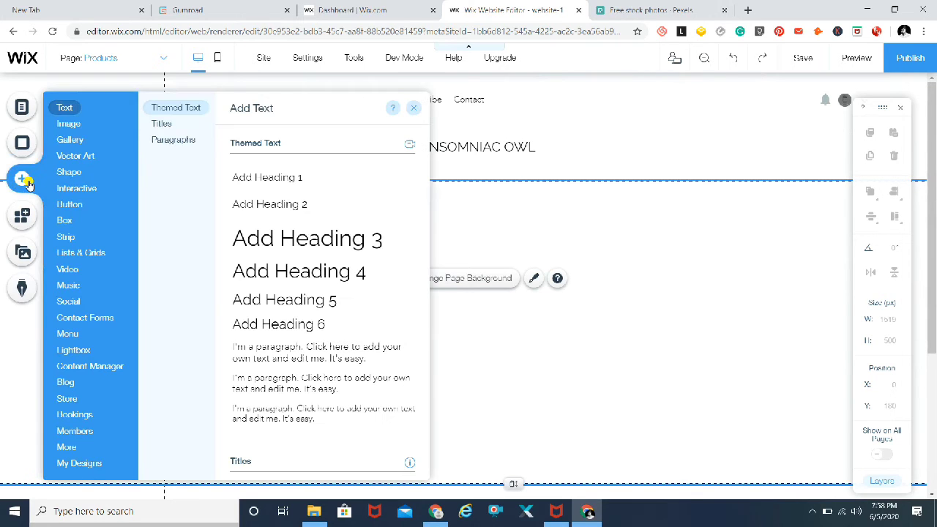
pyautogui.click(65, 123)
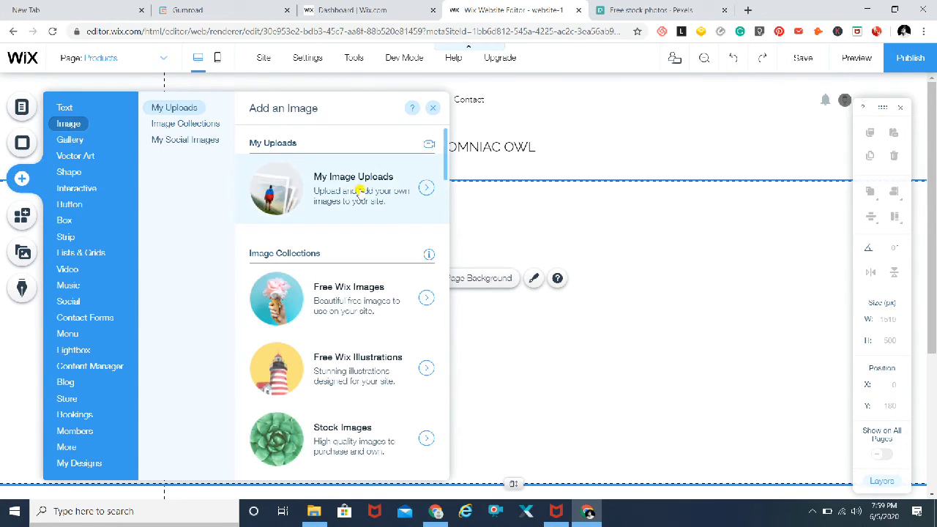
pyautogui.click(425, 189)
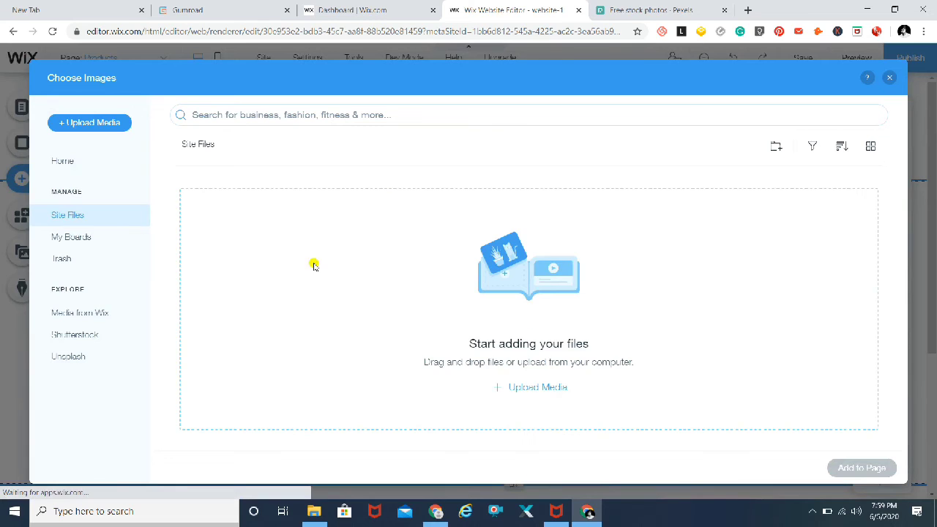
# Upload the train station photo from the computer and add it to the Products page
pyautogui.click(110, 123)
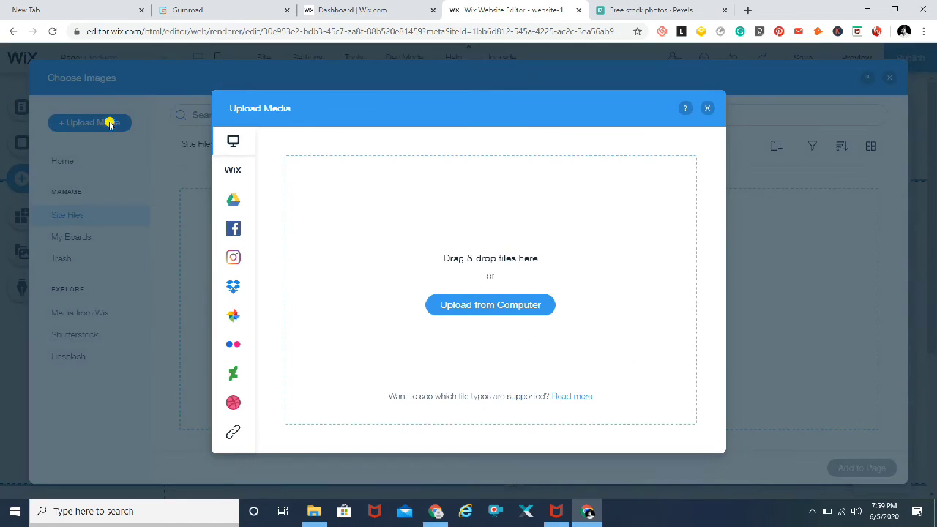
pyautogui.click(483, 308)
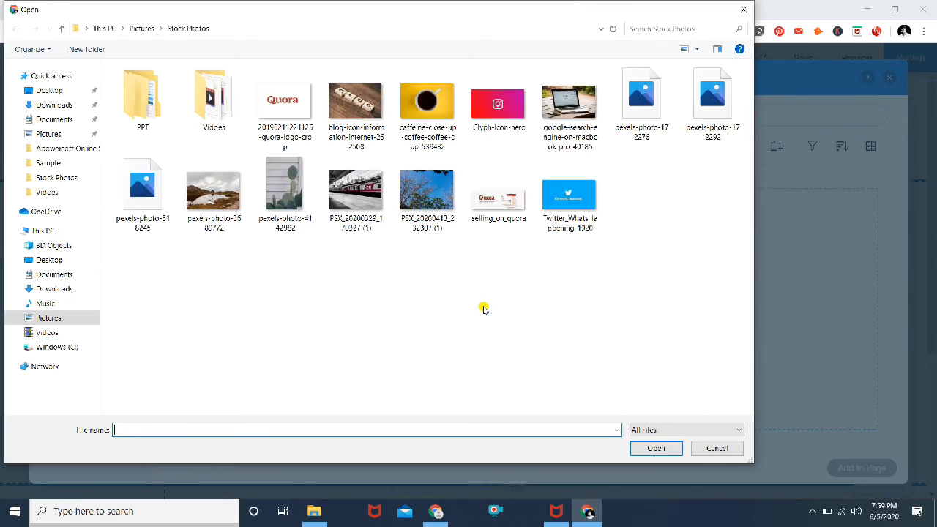
pyautogui.click(357, 203)
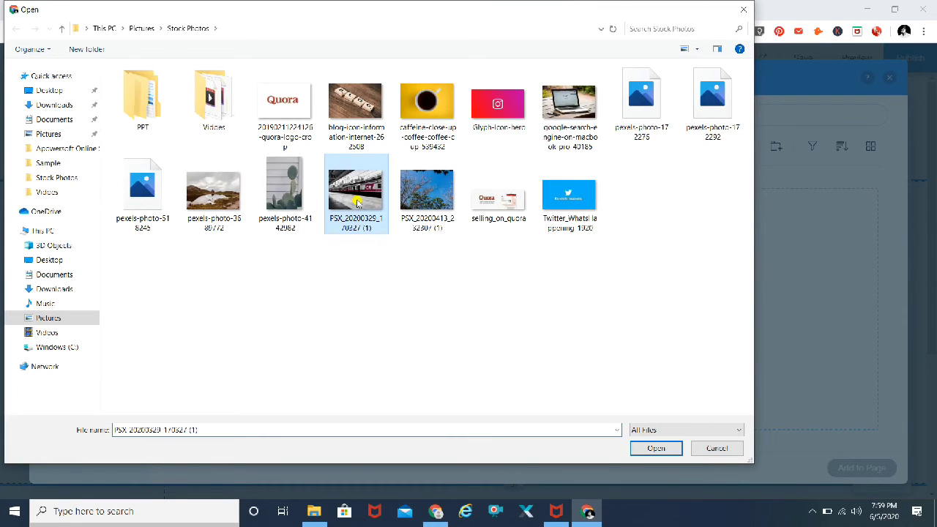
pyautogui.click(656, 449)
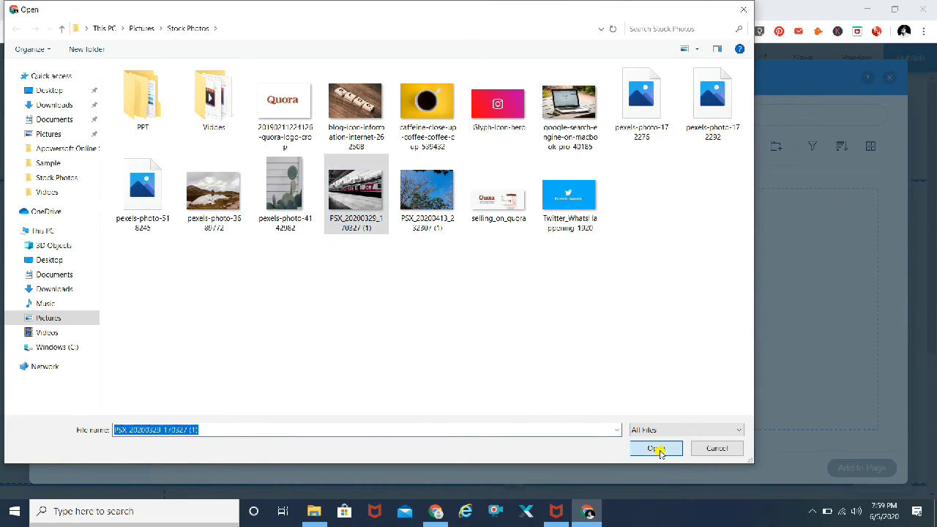
pyautogui.click(811, 511)
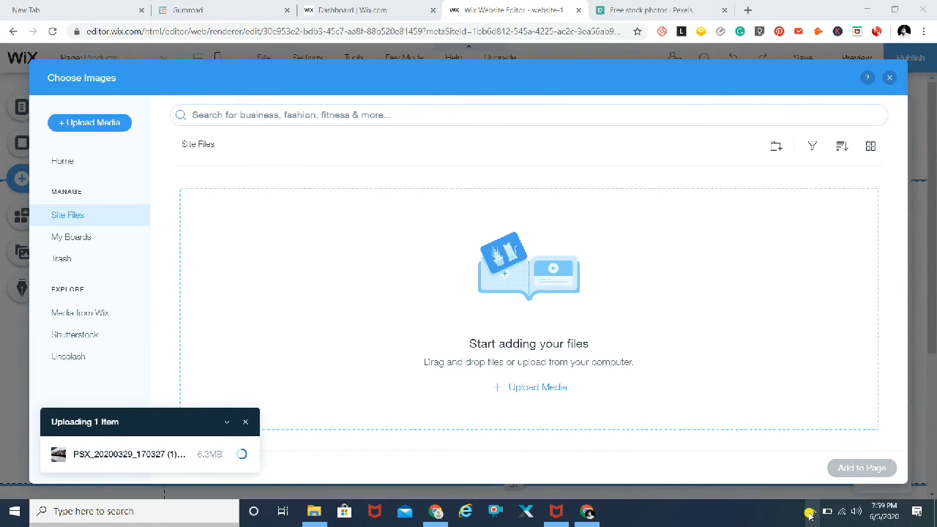
pyautogui.click(811, 511)
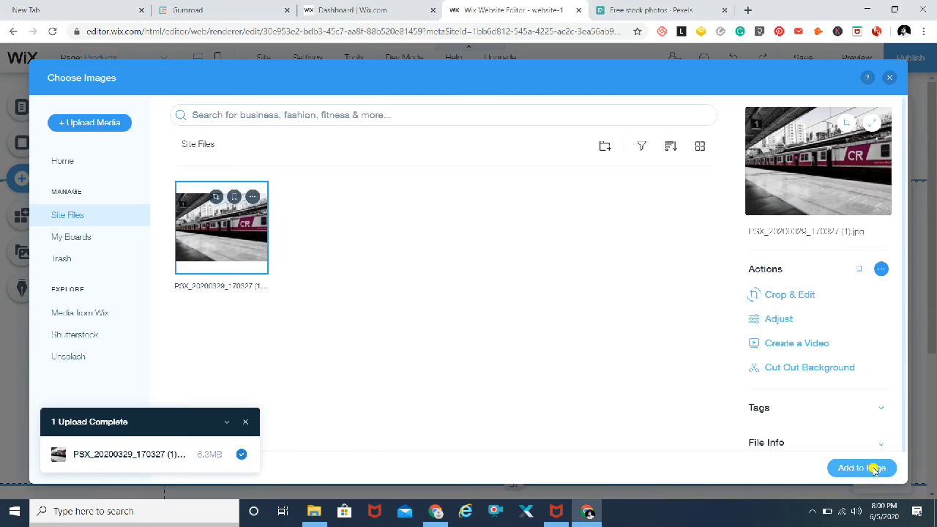
pyautogui.click(875, 469)
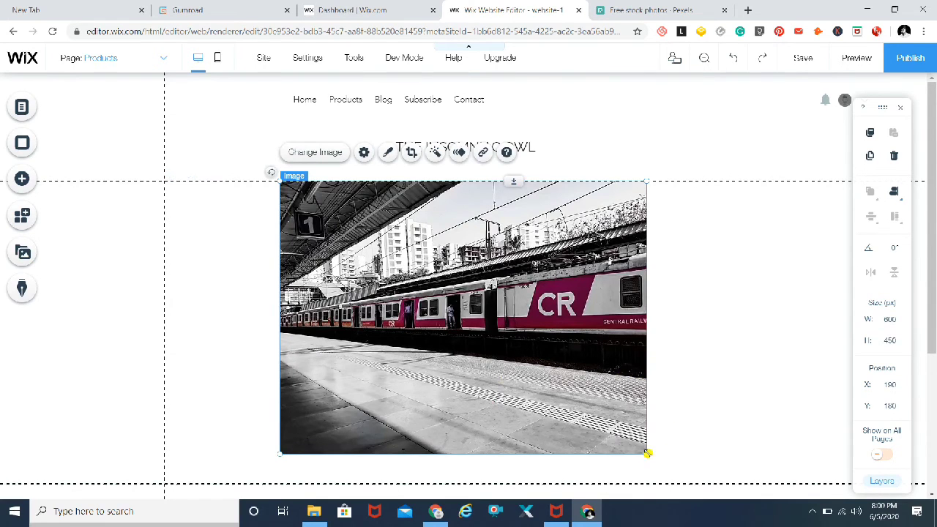
# Resize the train photo to 426×320 and move it left and slightly down
pyautogui.moveTo(646, 453); pyautogui.dragTo(552, 359)
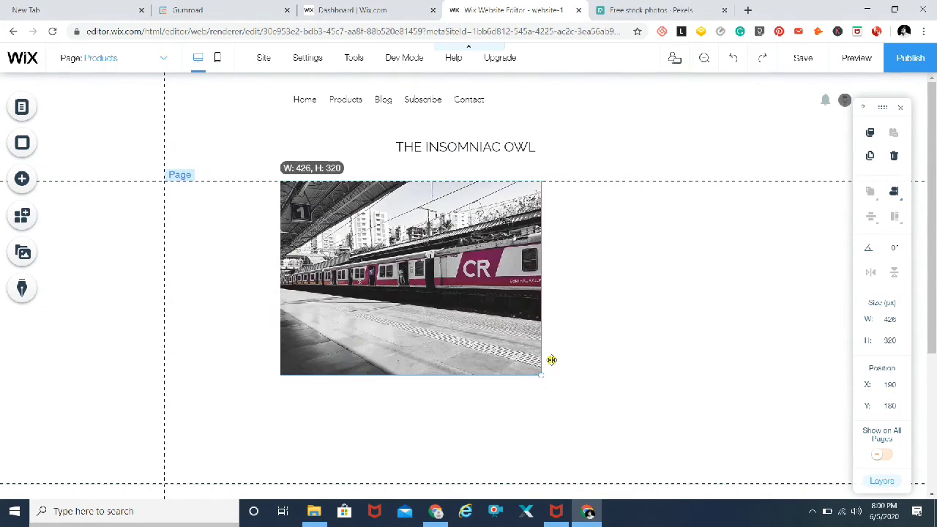
pyautogui.moveTo(341, 287); pyautogui.dragTo(249, 320)
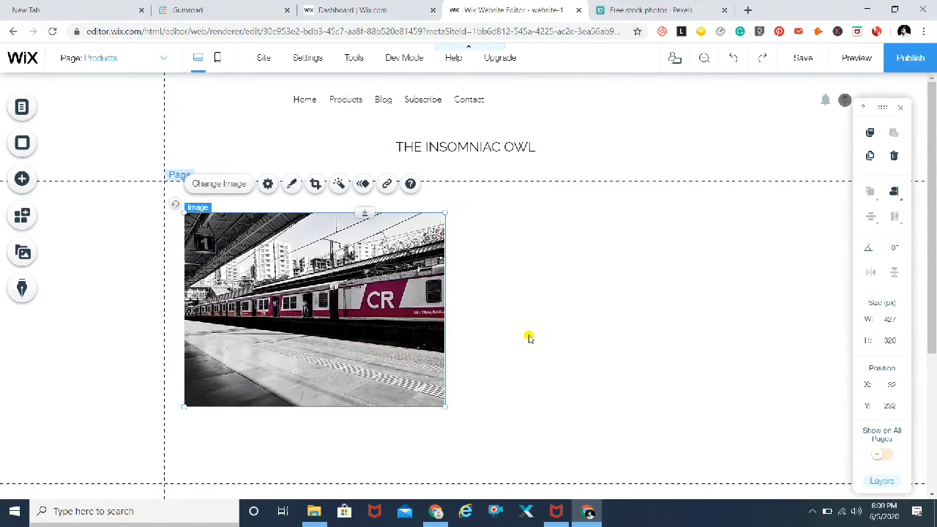
pyautogui.click(529, 337)
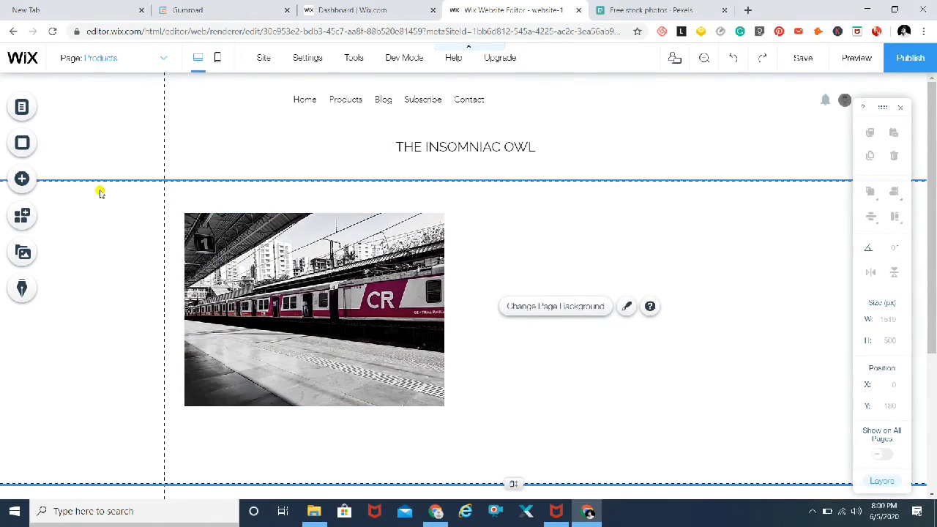
# Drag a themed button from Add > Button onto the page just below the photo
pyautogui.click(33, 176)
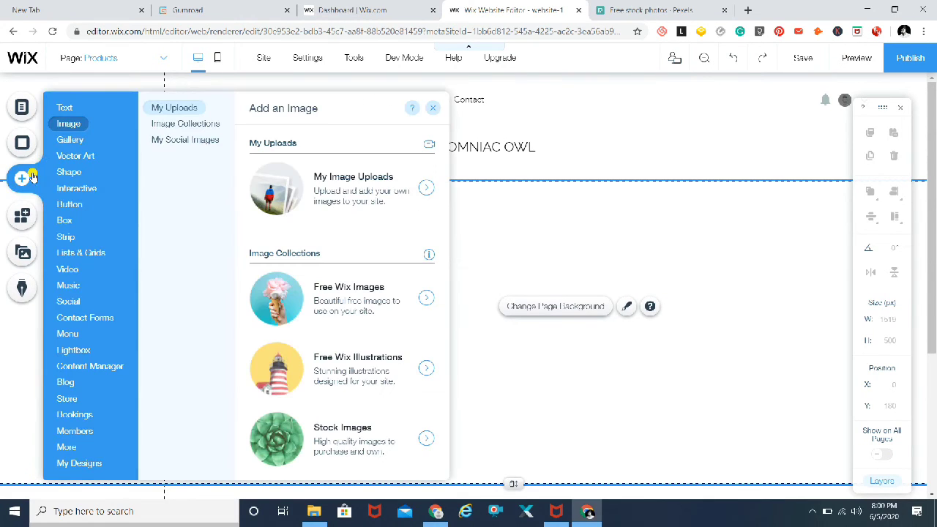
pyautogui.click(68, 205)
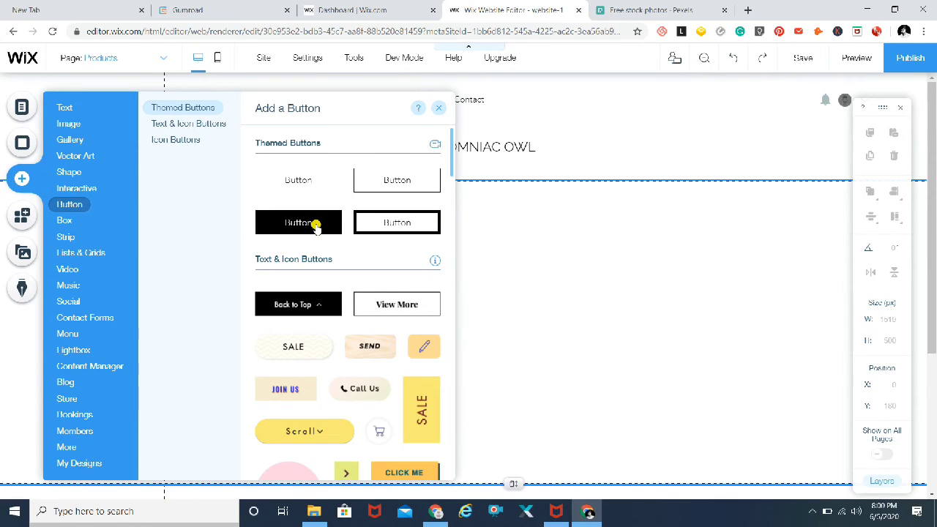
pyautogui.moveTo(315, 227)
pyautogui.mouseDown()
pyautogui.moveTo(463, 290)
pyautogui.moveTo(310, 359)
pyautogui.mouseUp()
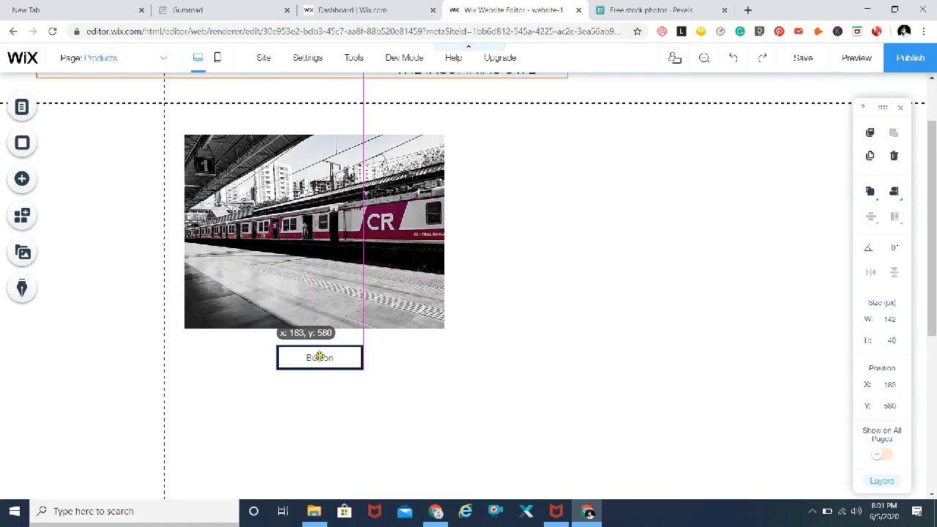
pyautogui.moveTo(311, 360); pyautogui.dragTo(322, 355)
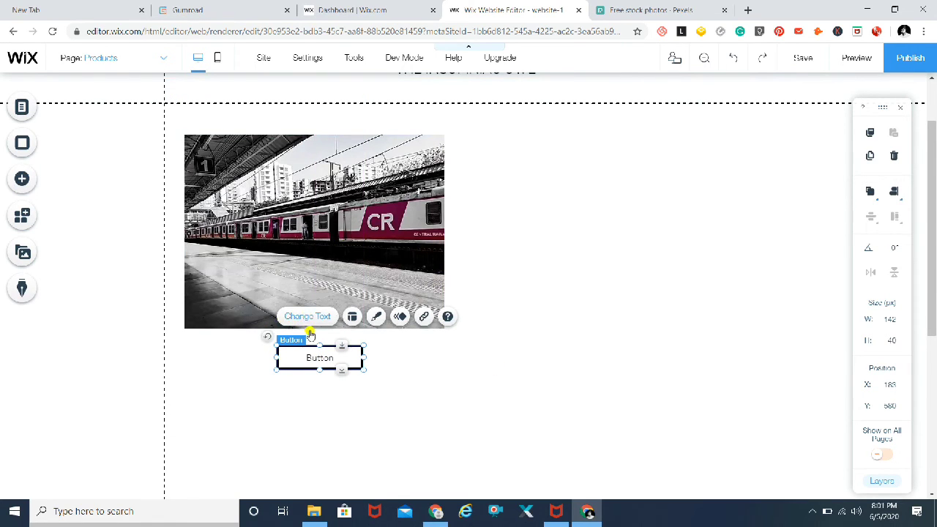
# Relabel the button 'Buy Now'
pyautogui.click(315, 319)
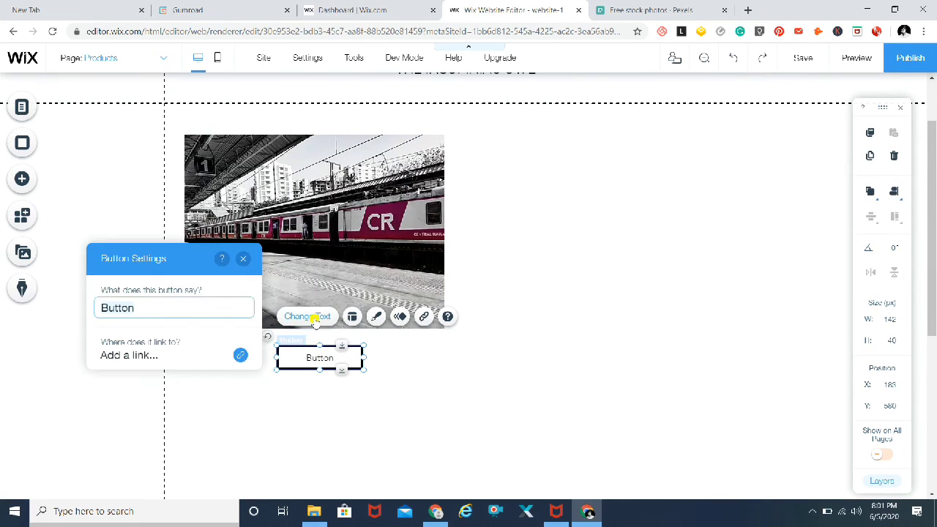
pyautogui.moveTo(173, 308)
pyautogui.hotkey('ctrl', 'a')
pyautogui.write('B')
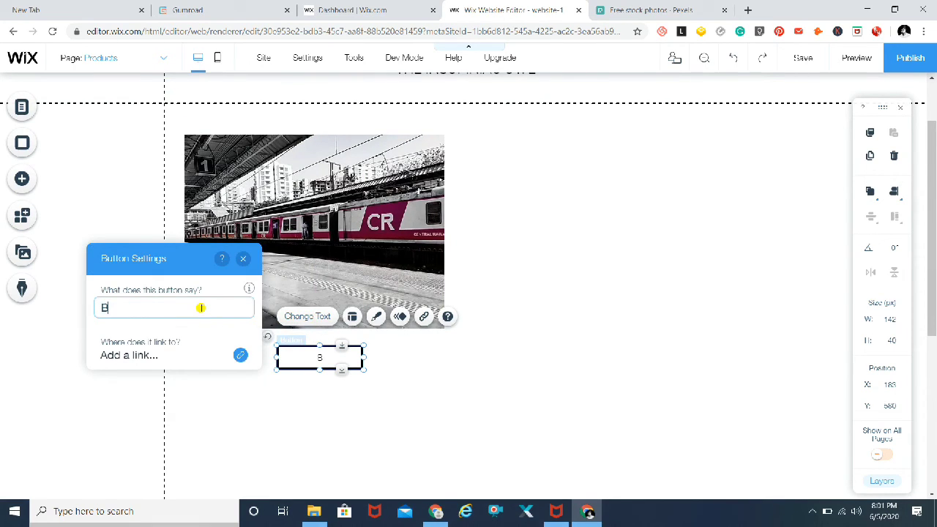
pyautogui.write('uy Now')
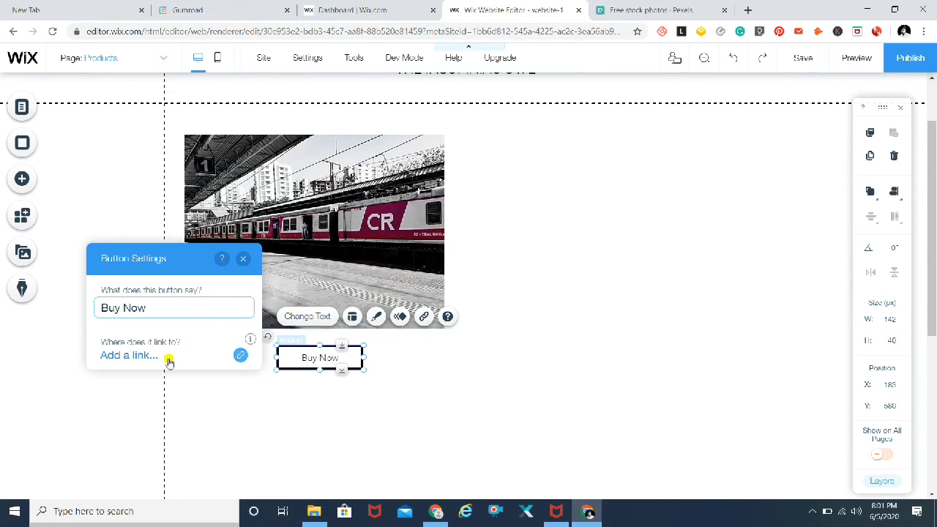
# Try the pasted embed code as the button's web address link, then clear the rejected code
pyautogui.click(241, 357)
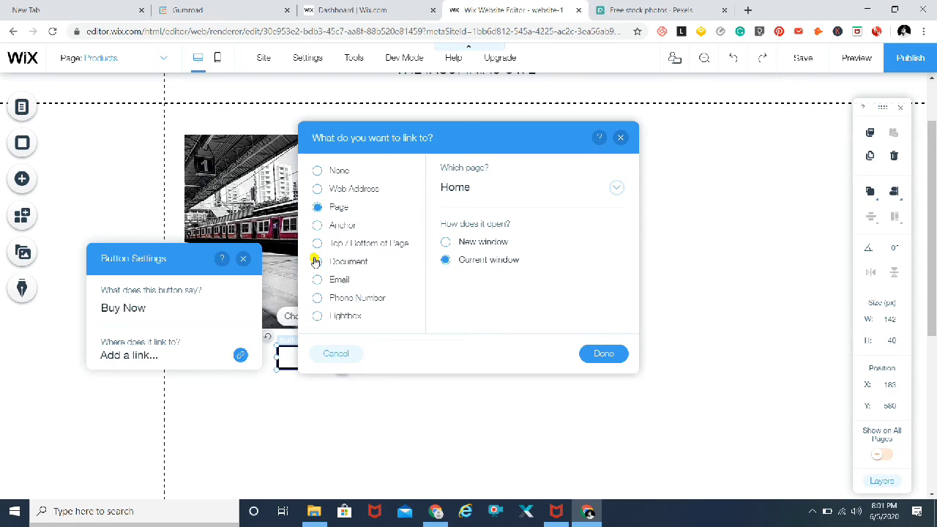
pyautogui.click(317, 189)
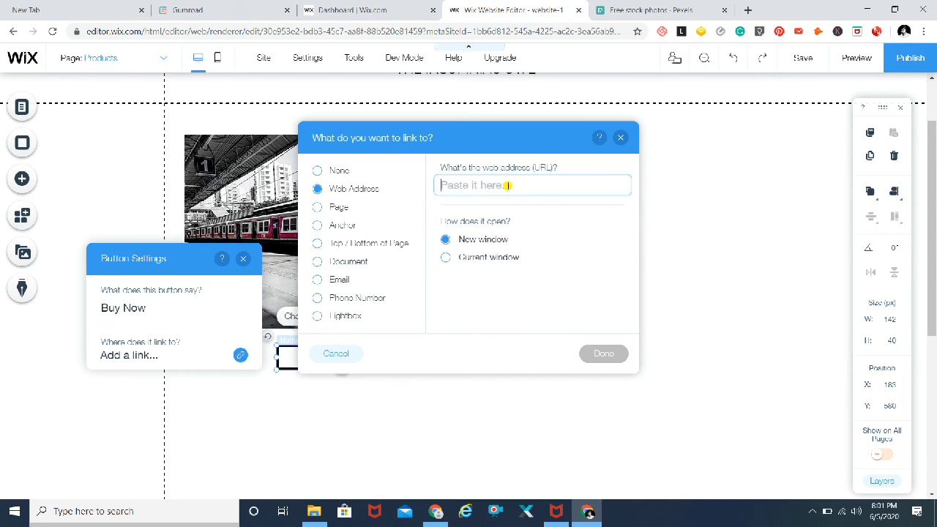
pyautogui.hotkey('ctrl', 'v')
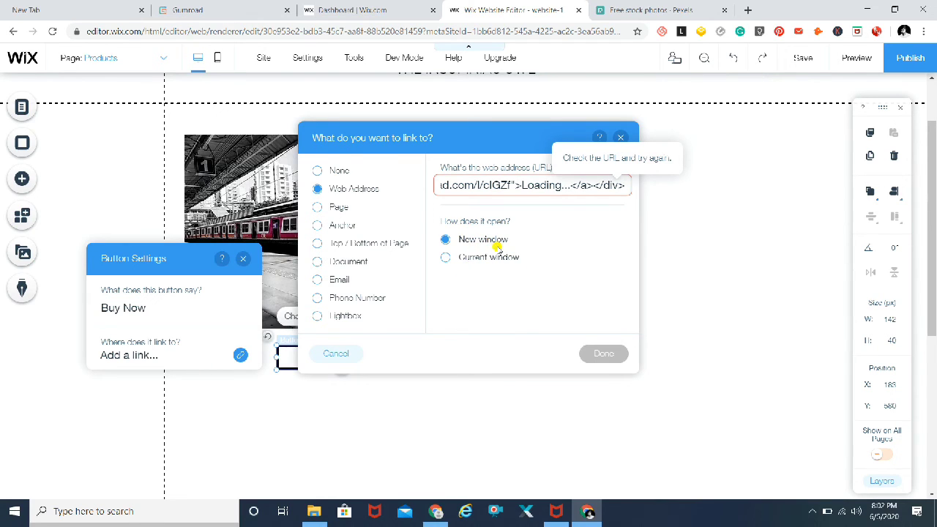
pyautogui.click(496, 247)
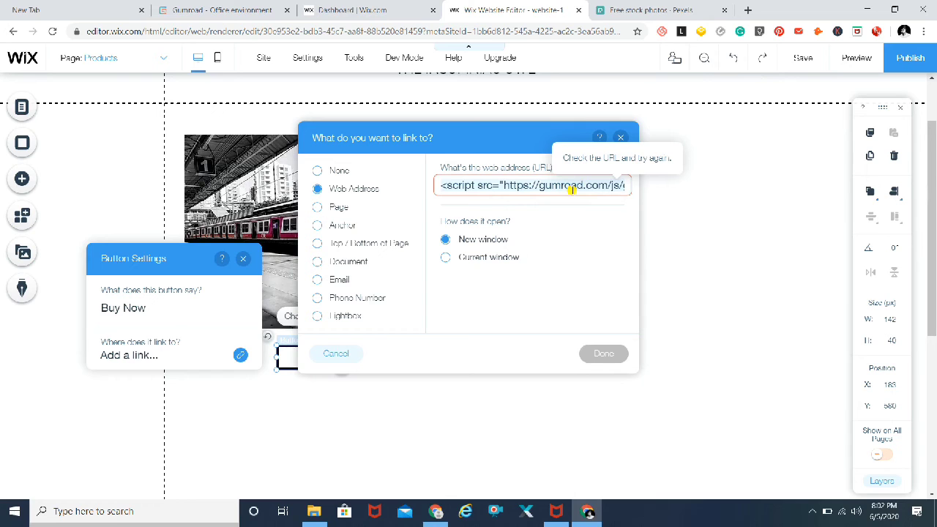
pyautogui.click(572, 189)
pyautogui.hotkey('ctrl', 'a')
pyautogui.press('BackSpace')
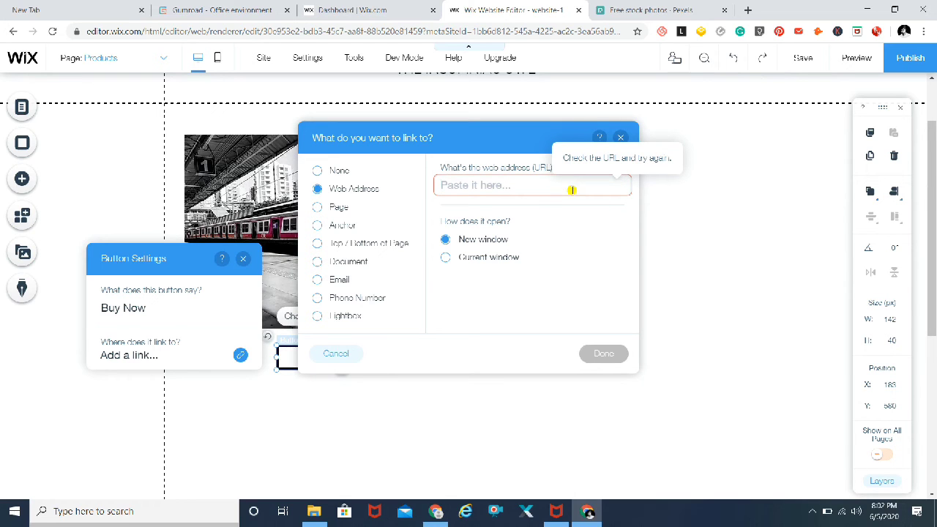
pyautogui.click(240, 9)
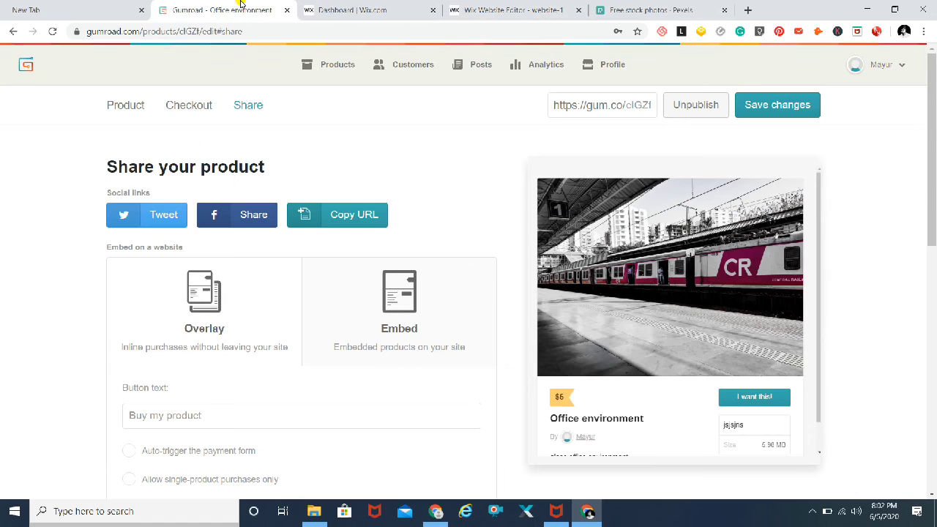
# Copy the Office environment product's short URL from Gumroad's Share page and return to Wix
pyautogui.click(363, 220)
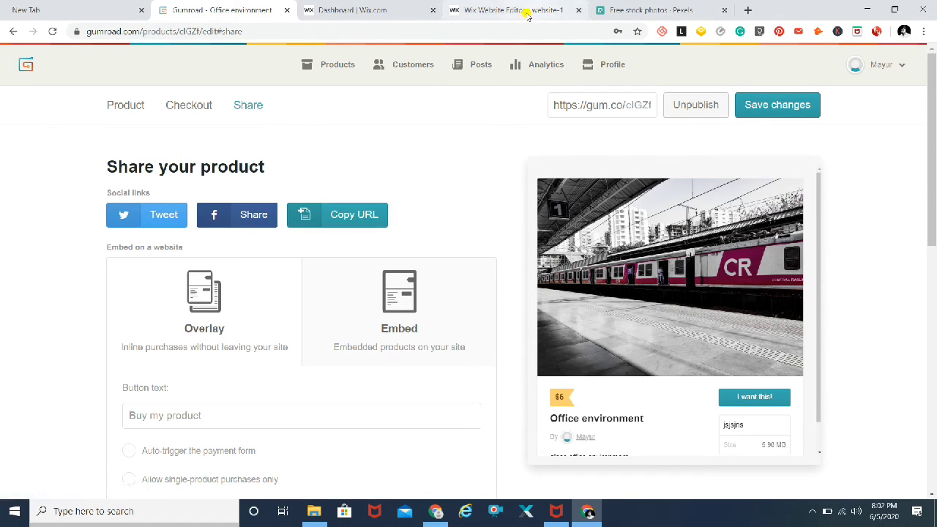
pyautogui.click(349, 223)
pyautogui.click(511, 13)
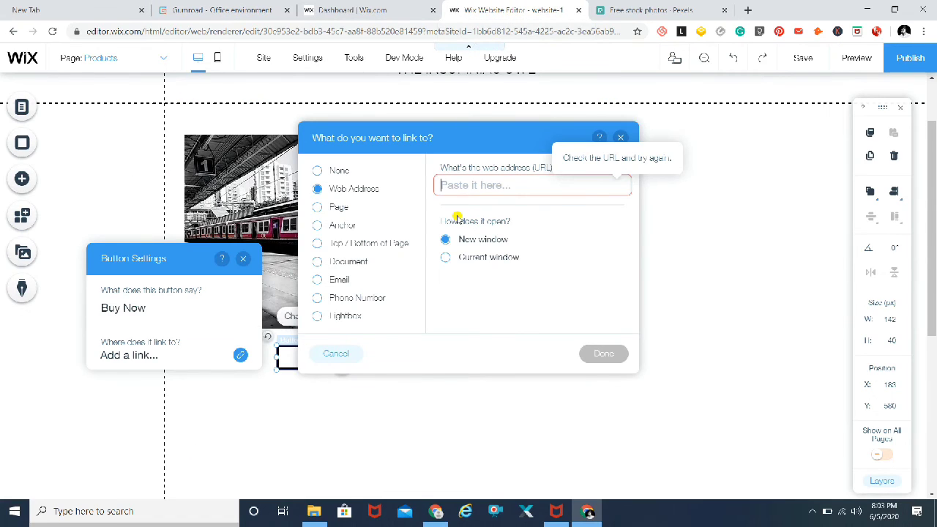
# Paste gum.co/cIGZf as the Buy Now button's web address and close Button Settings
pyautogui.hotkey('ctrl', 'v')
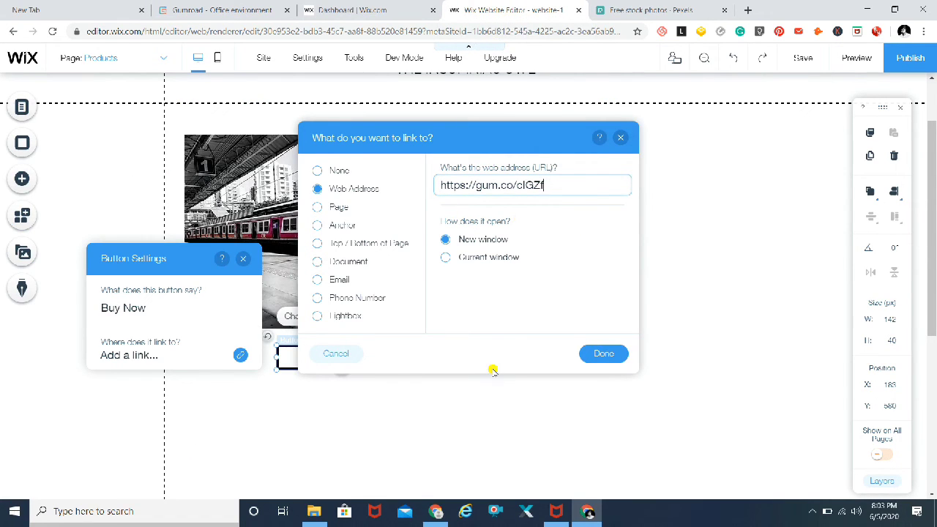
pyautogui.click(604, 354)
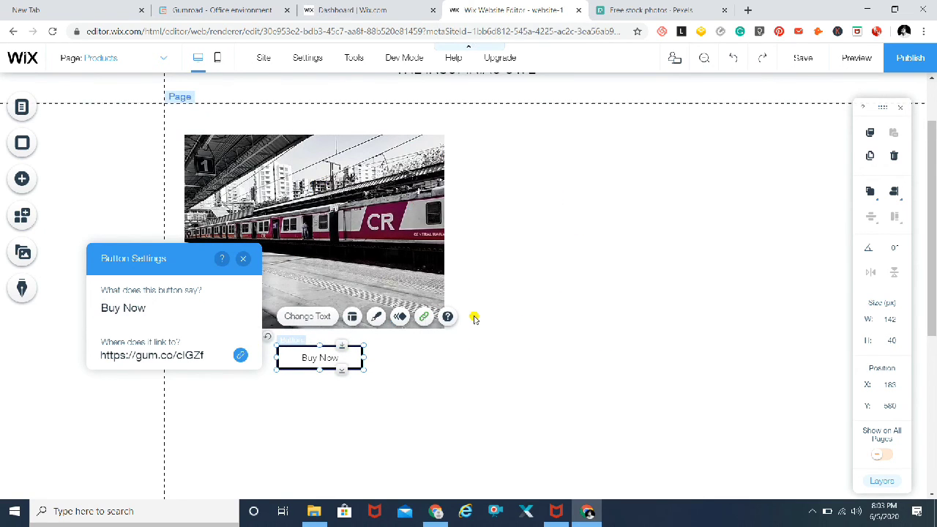
pyautogui.click(628, 270)
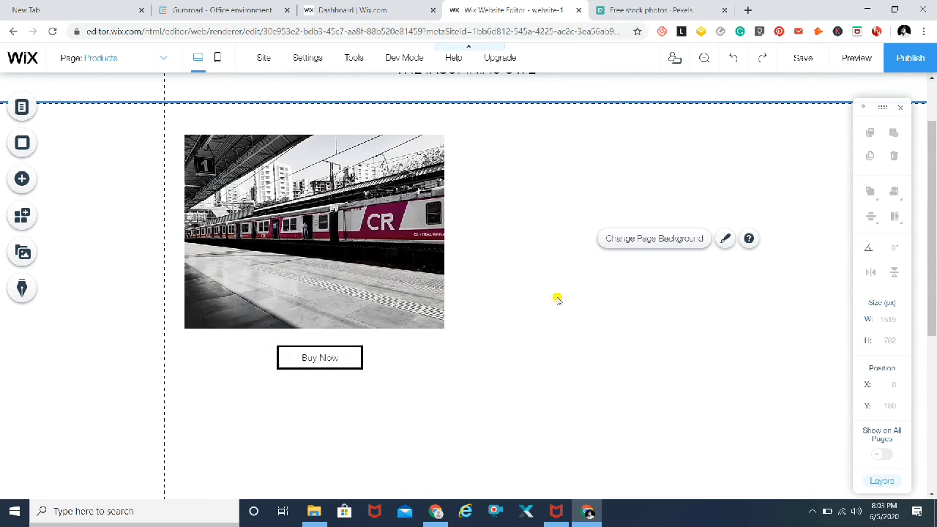
# Publish the site and open the live Products page
pyautogui.click(912, 59)
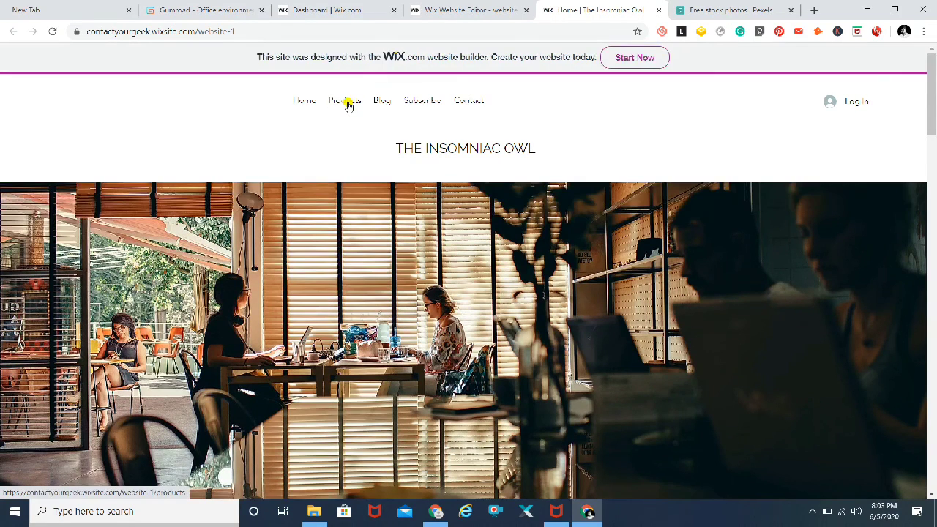
pyautogui.click(348, 105)
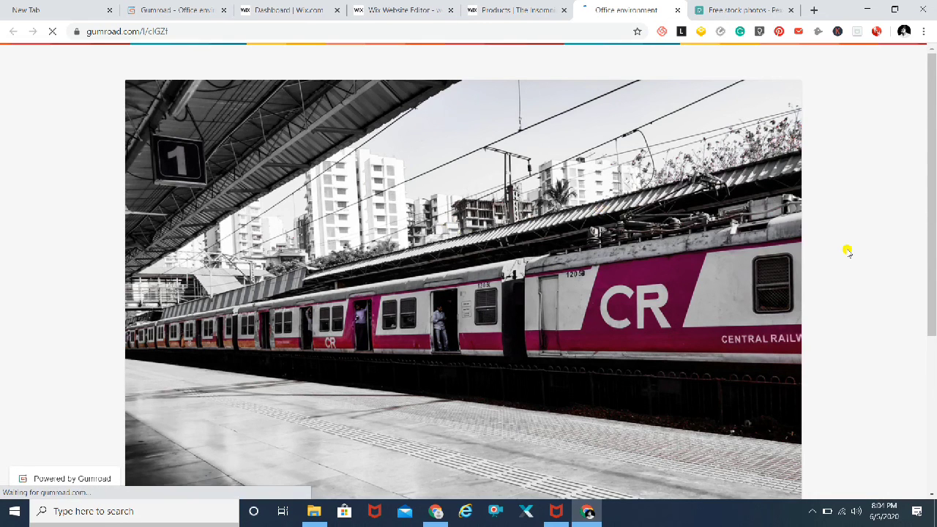
pyautogui.scroll(-4, 847, 251)
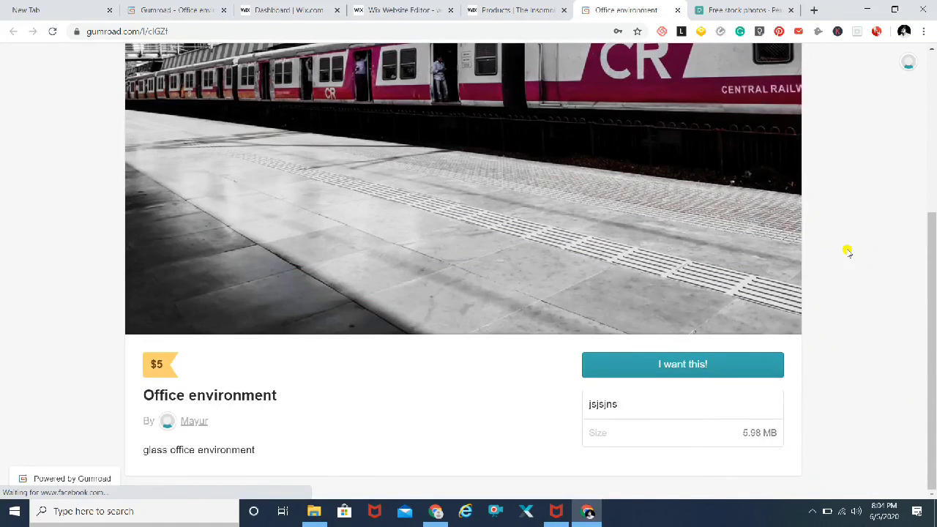
pyautogui.scroll(4, 847, 251)
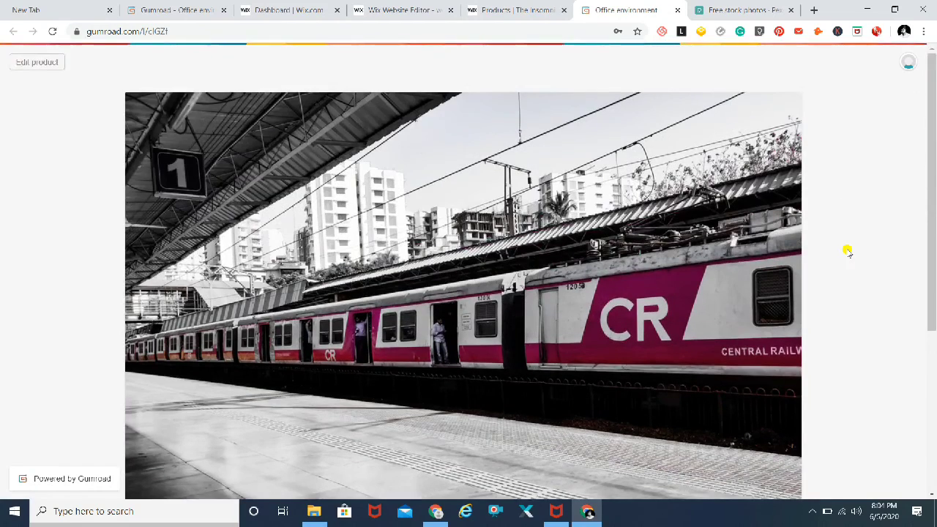
pyautogui.scroll(-4, 847, 251)
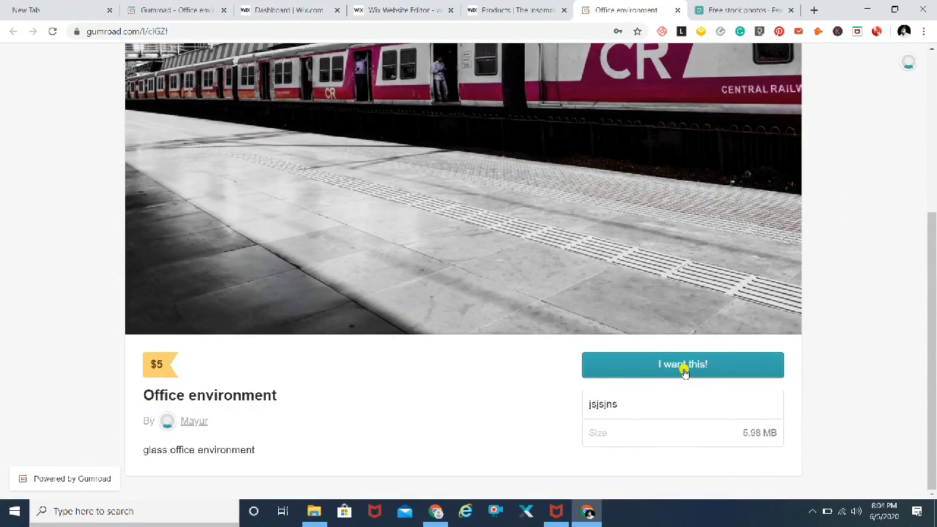
pyautogui.scroll(3, 830, 251)
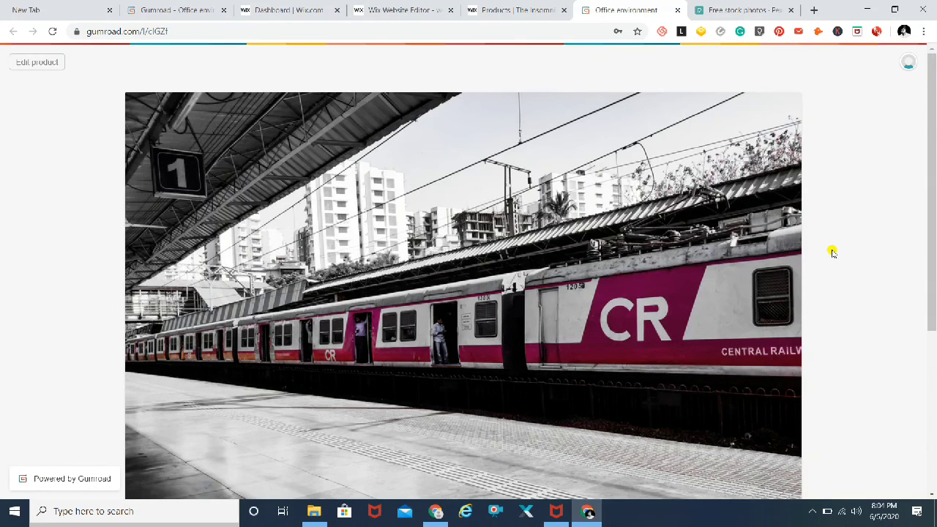
pyautogui.scroll(-2, 830, 251)
pyautogui.scroll(-1, 833, 253)
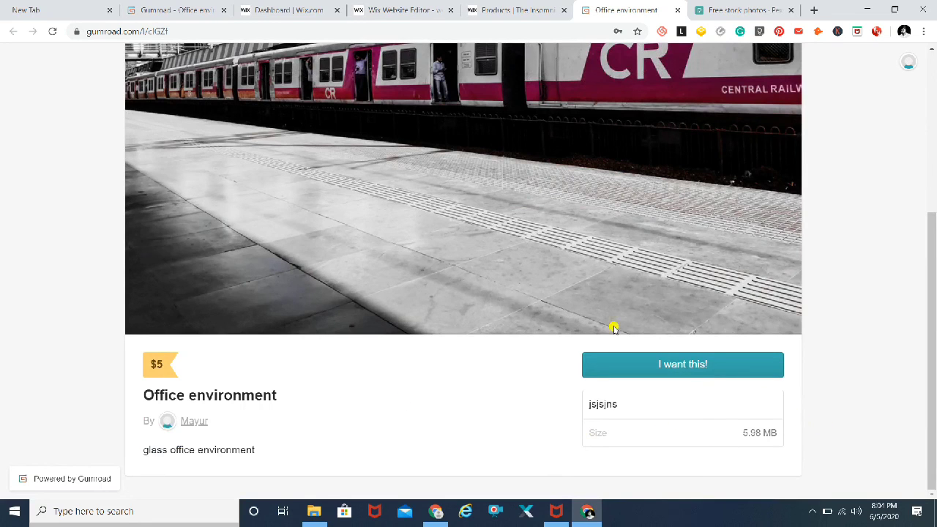
pyautogui.click(680, 366)
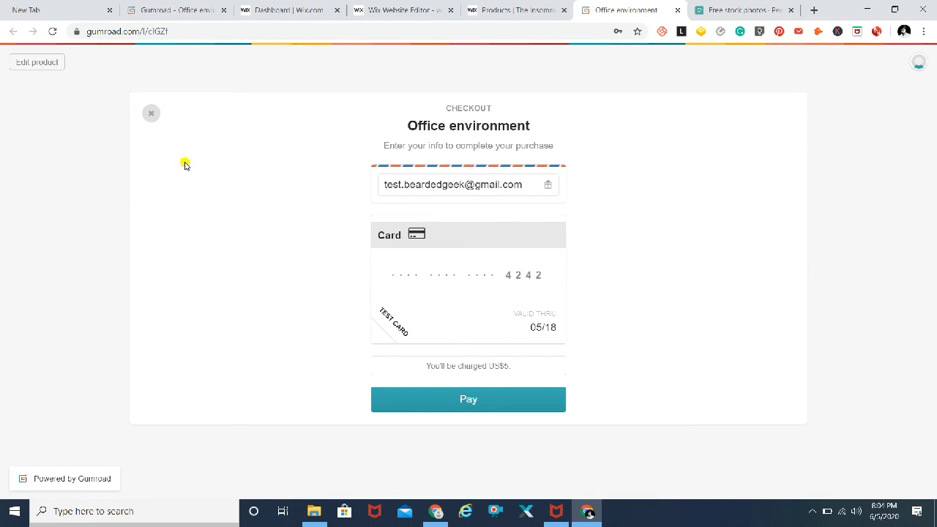
pyautogui.click(151, 116)
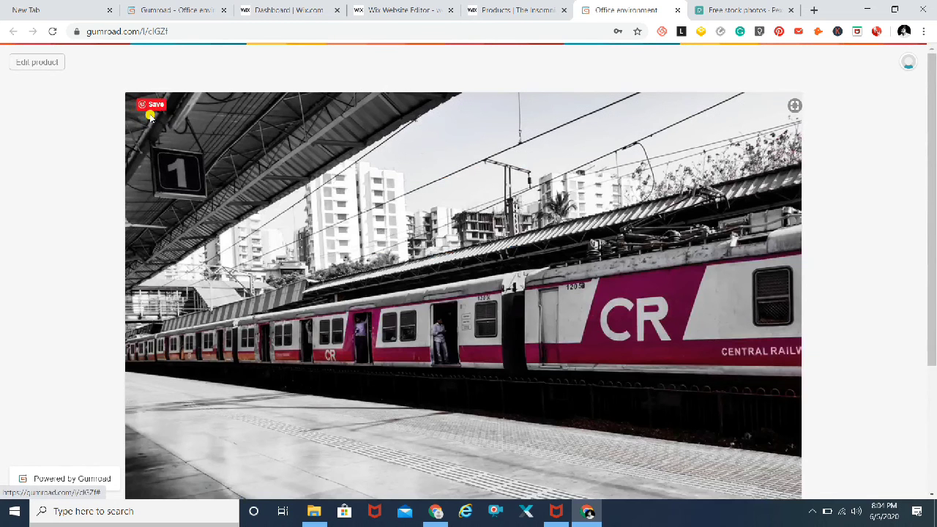